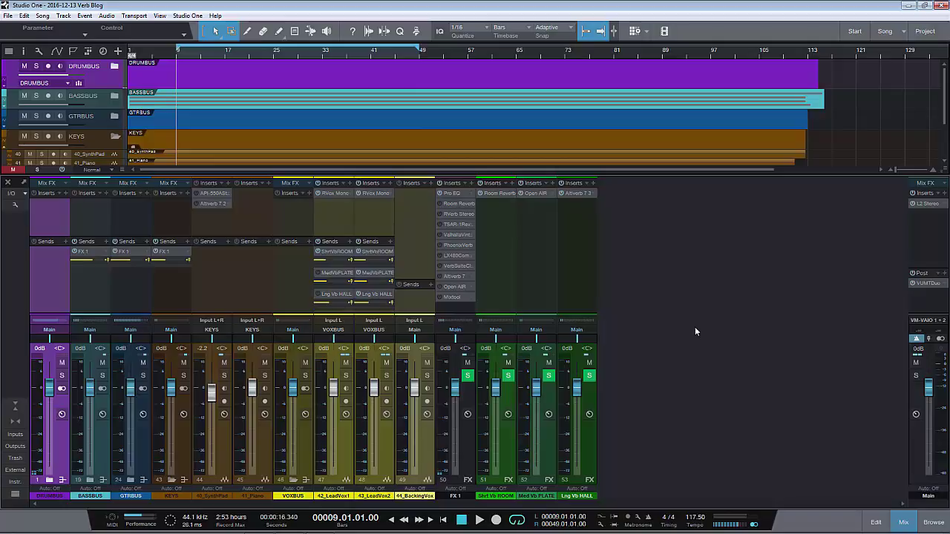
Step: Play back the full mix from bar 9 and stop playback
key(space)
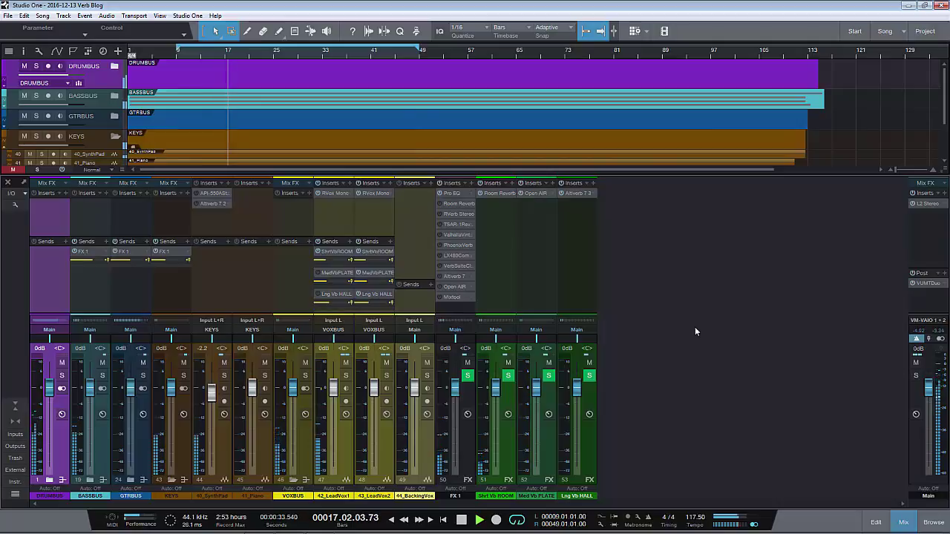
key(space)
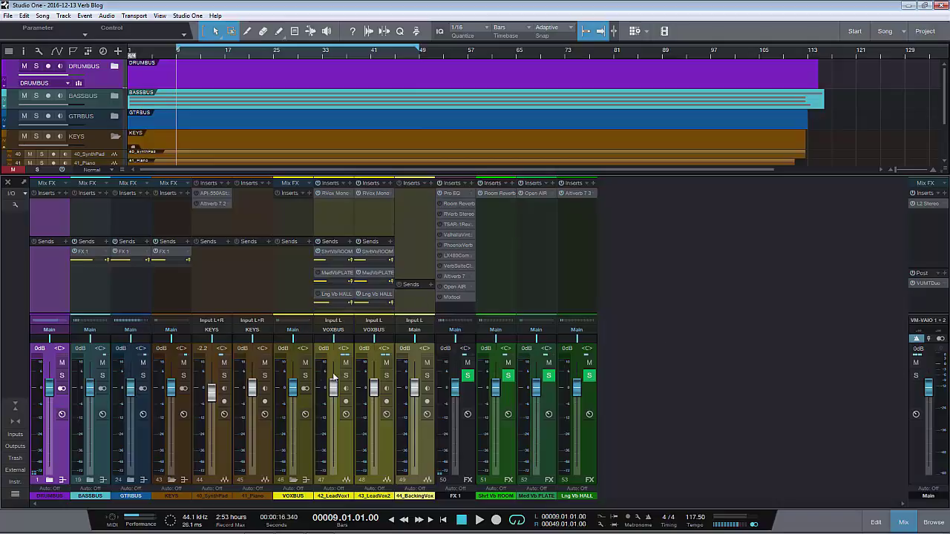
Step: Solo the VOXBUS channel and open the Room Reverb insert on the Shrt Vb ROOM channel
click(306, 376)
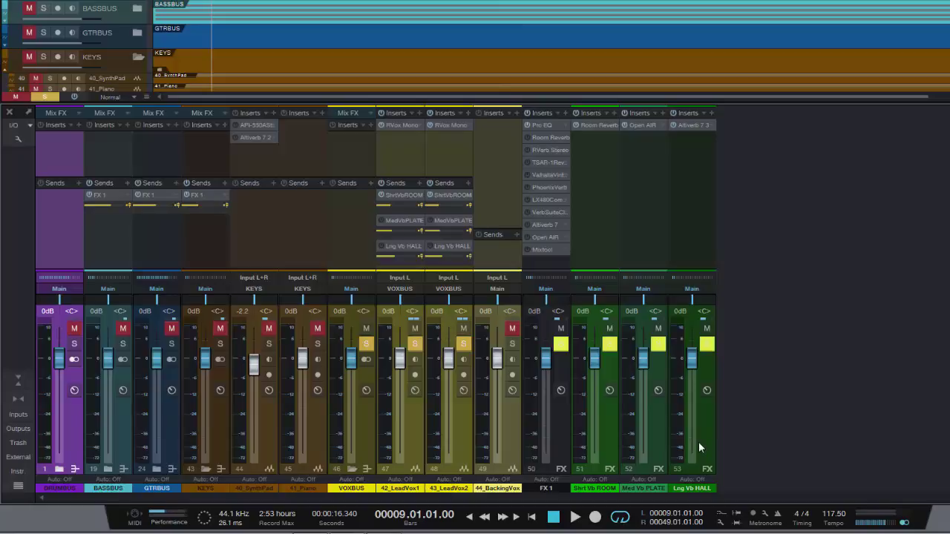
click(609, 438)
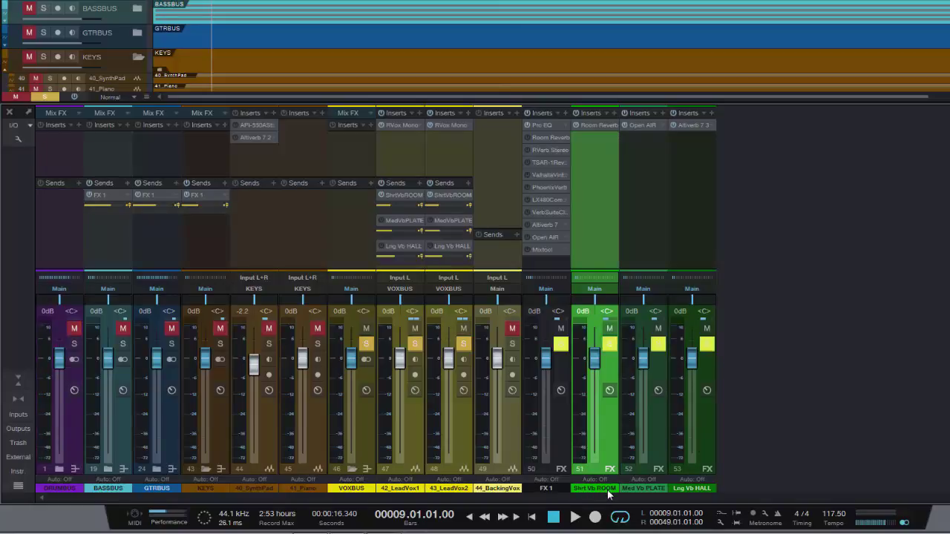
click(592, 125)
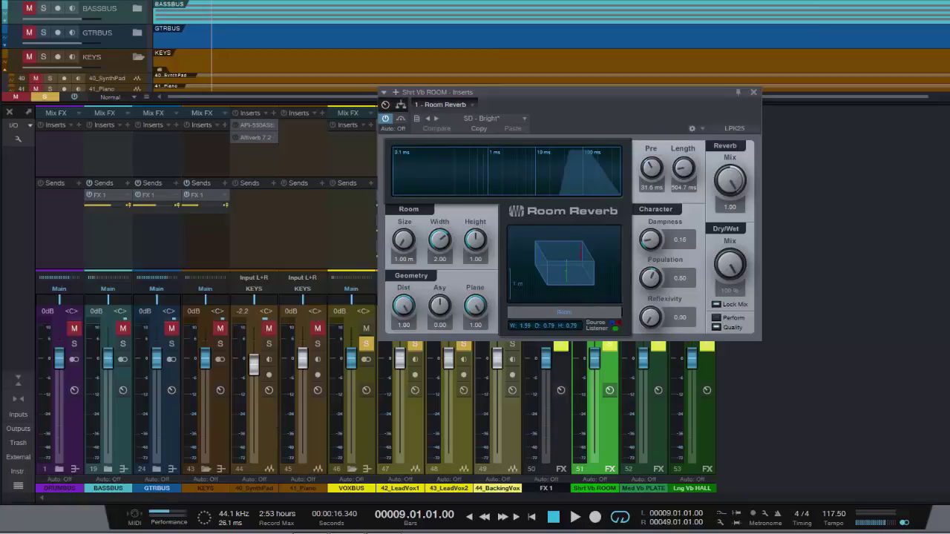
Step: Open the Windows Calculator and enter 60000 as the number of milliseconds per minute
click(15, 524)
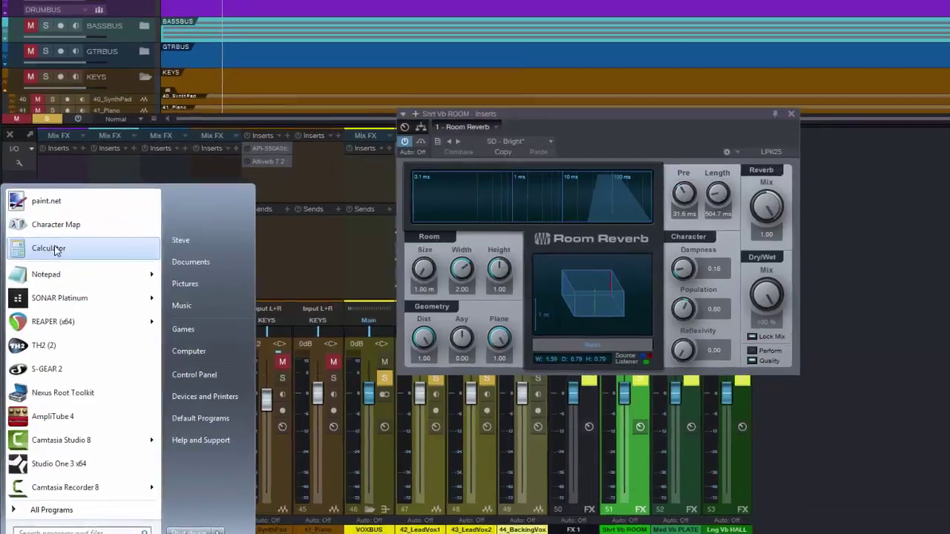
click(54, 222)
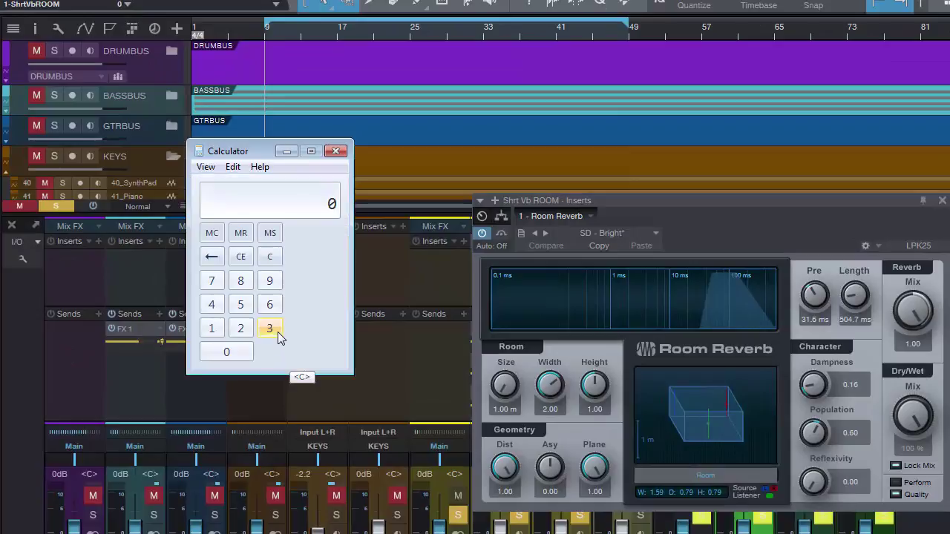
click(275, 310)
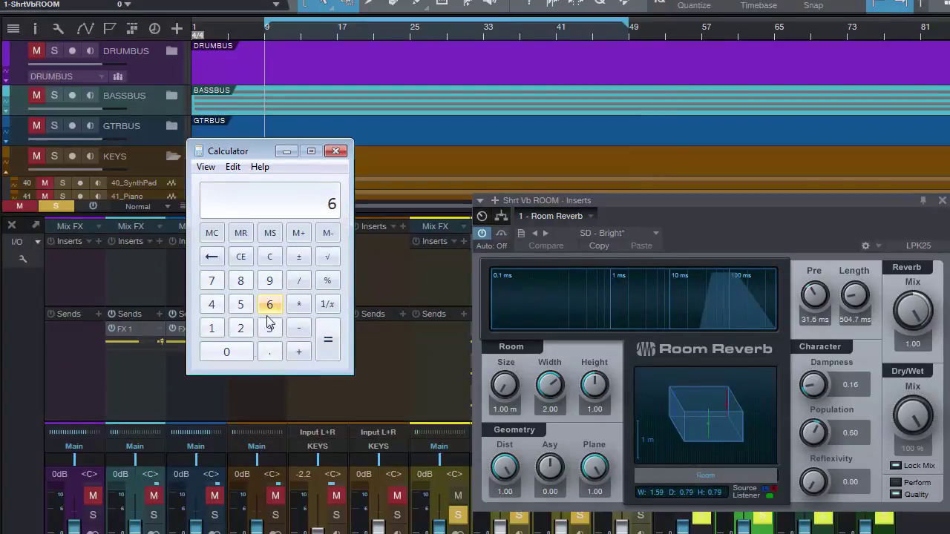
click(239, 353)
click(239, 353)
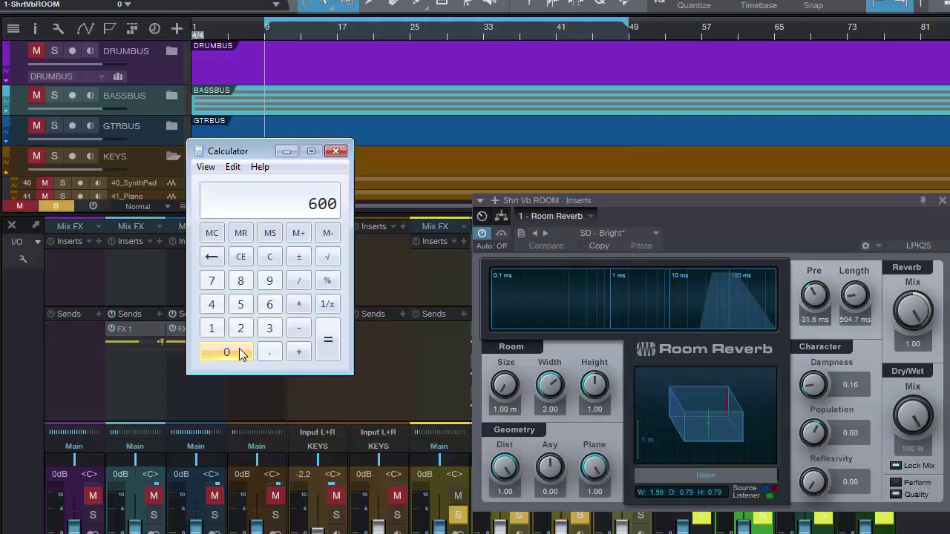
click(239, 354)
click(239, 353)
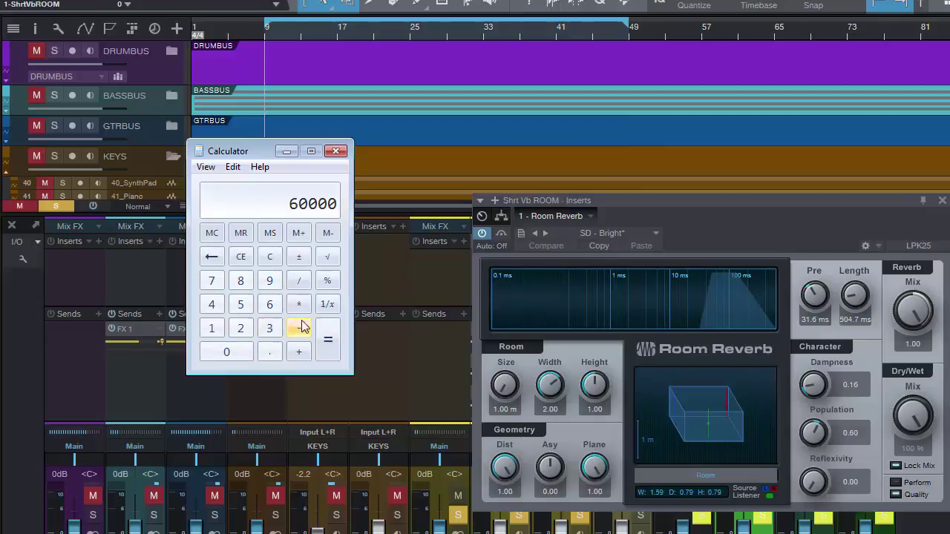
Step: Divide 60000 by the song tempo of 117.5 to calculate the quarter-note length
click(300, 287)
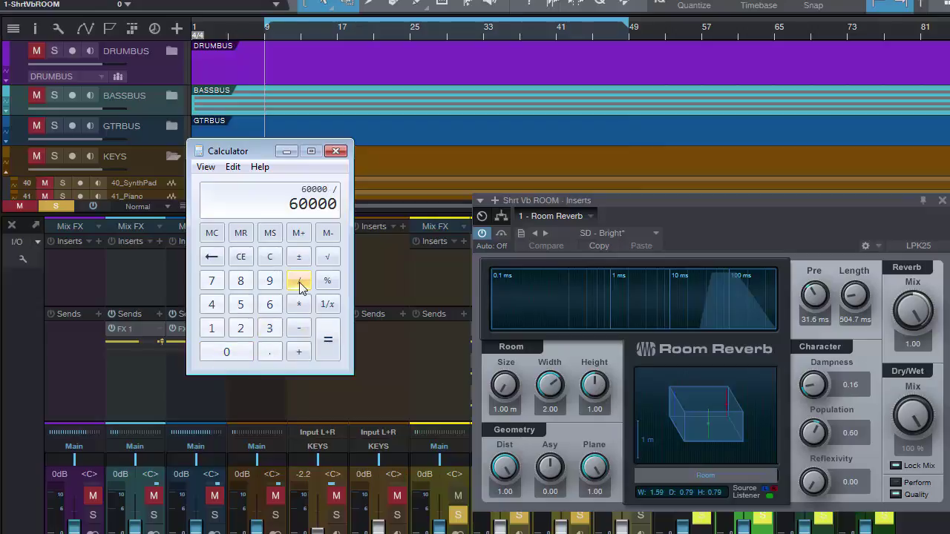
click(214, 332)
click(214, 332)
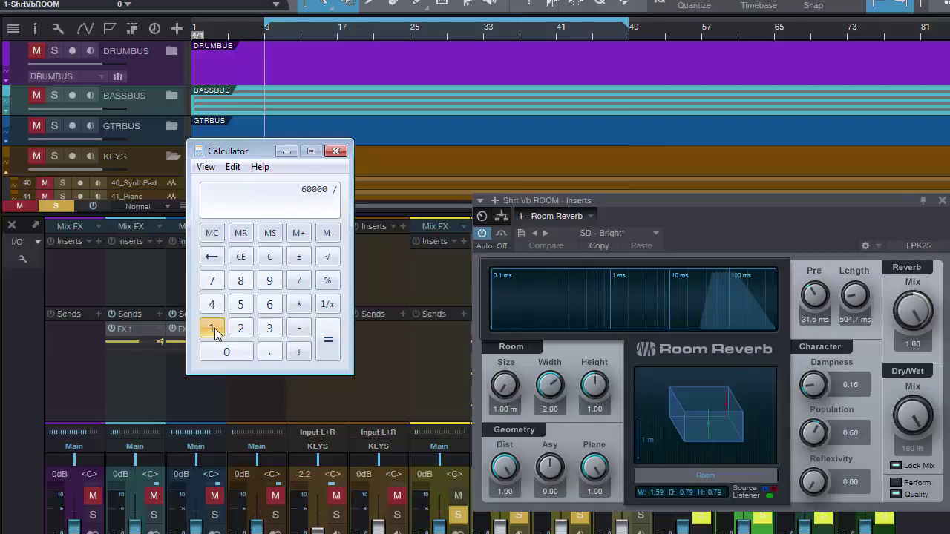
click(216, 286)
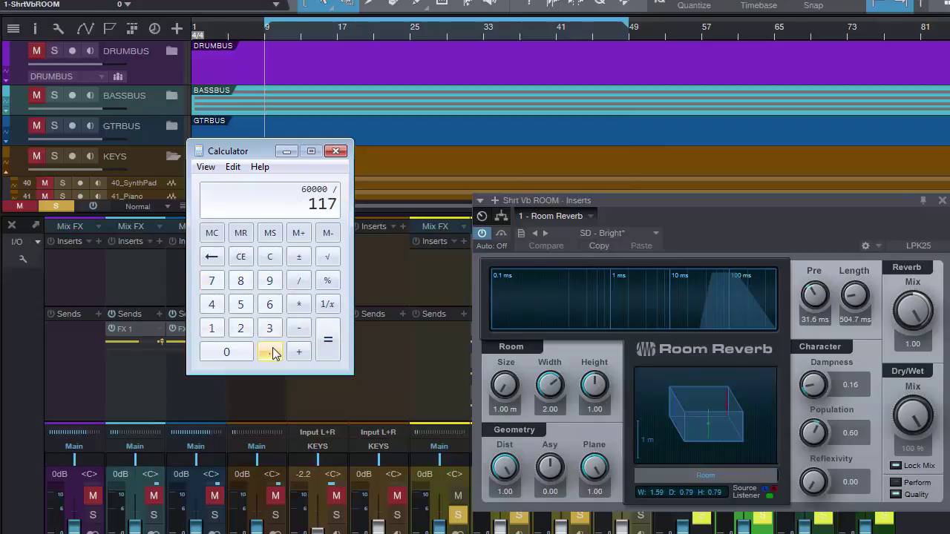
click(269, 351)
click(243, 306)
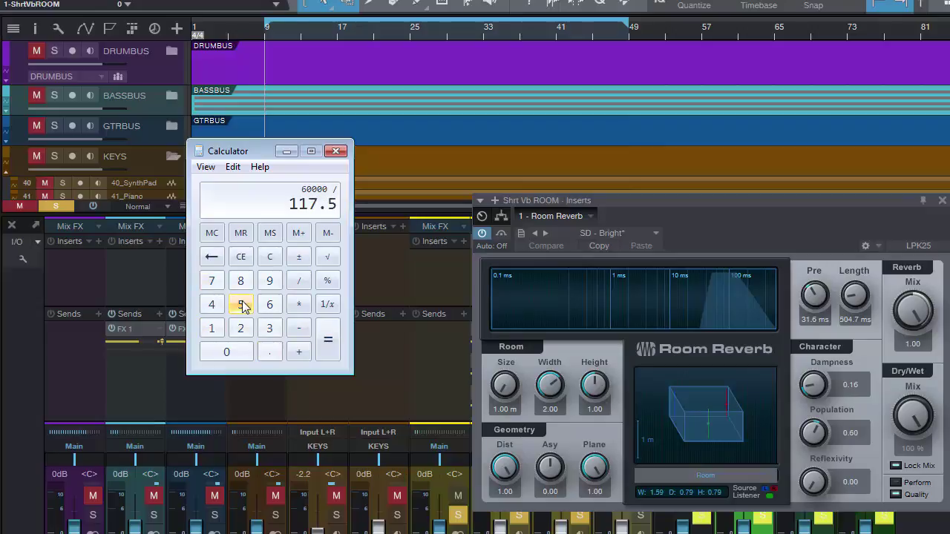
click(328, 343)
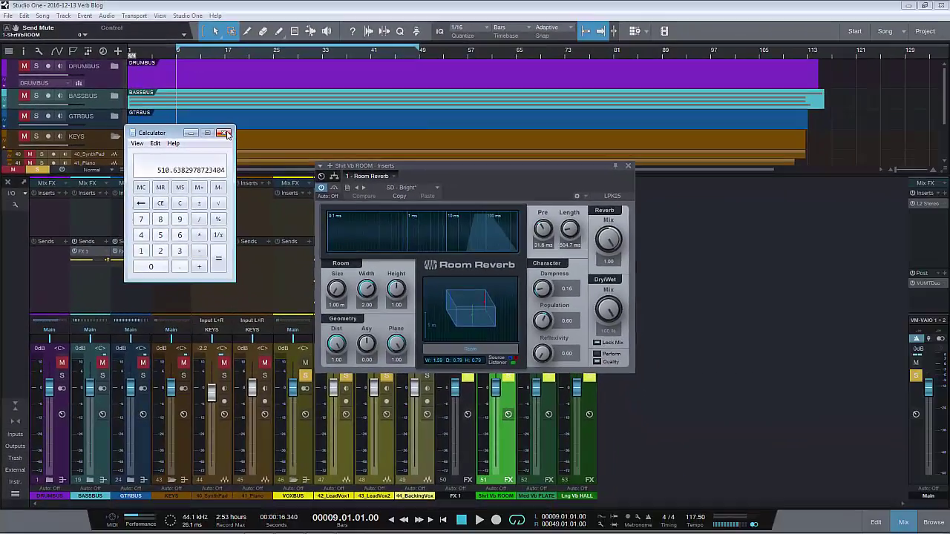
Step: Close the Calculator and set the Room Reverb's pre-delay to 20.1 ms
click(225, 133)
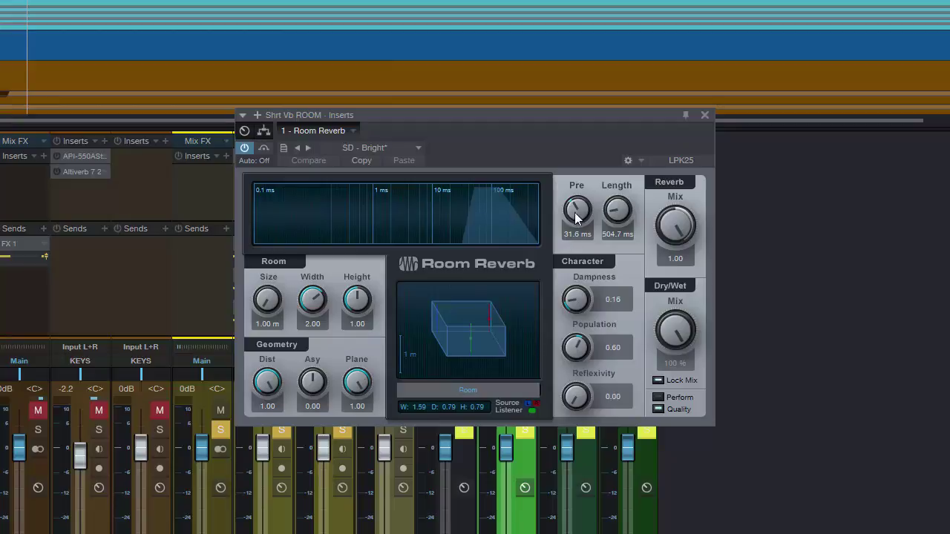
mouse_move(576, 211)
mouse_down()
mouse_move(579, 199)
mouse_move(579, 211)
mouse_up()
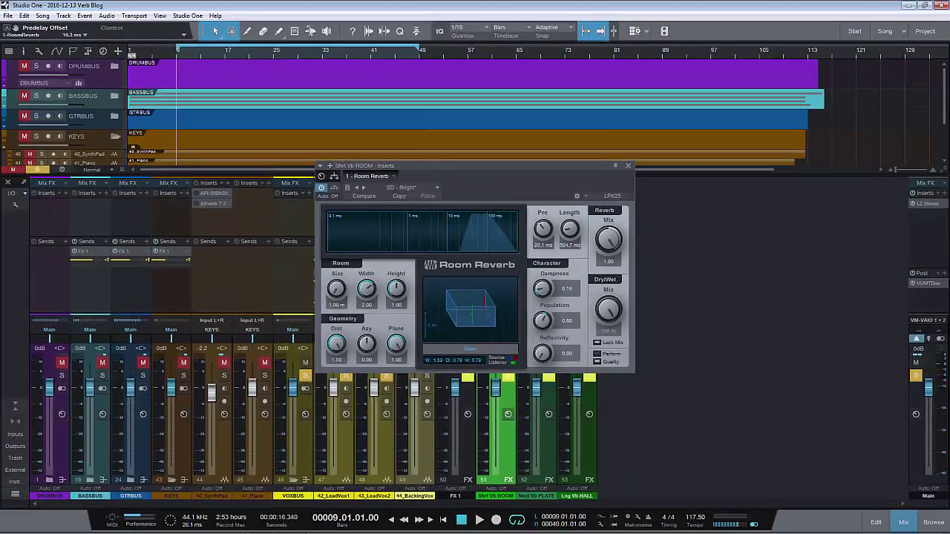
Step: Open the Windows Calculator again and divide the rounded quarter-note length of 510 by 2
click(14, 525)
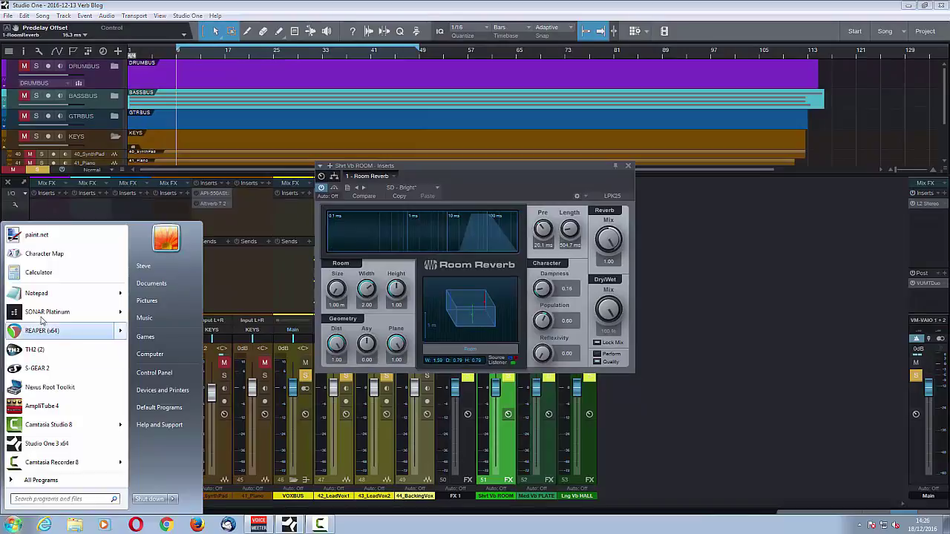
click(48, 273)
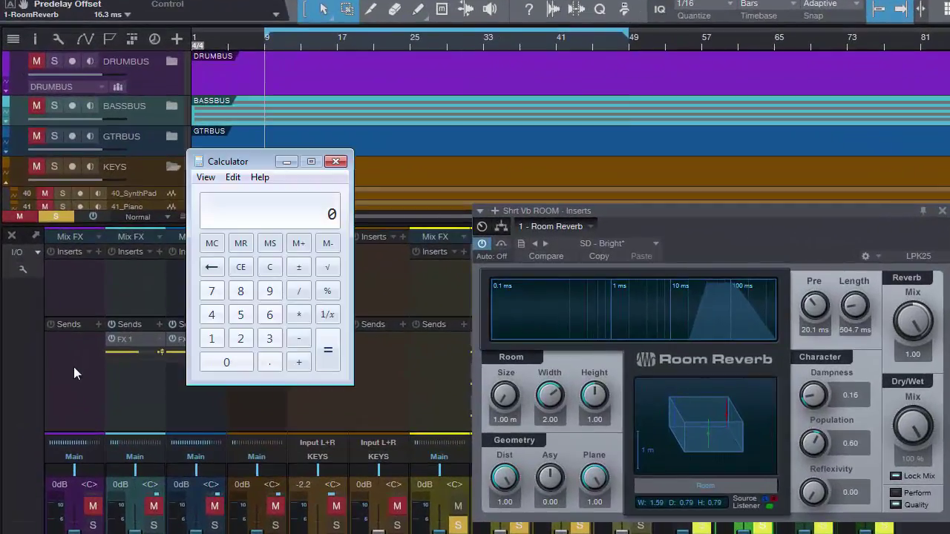
click(240, 318)
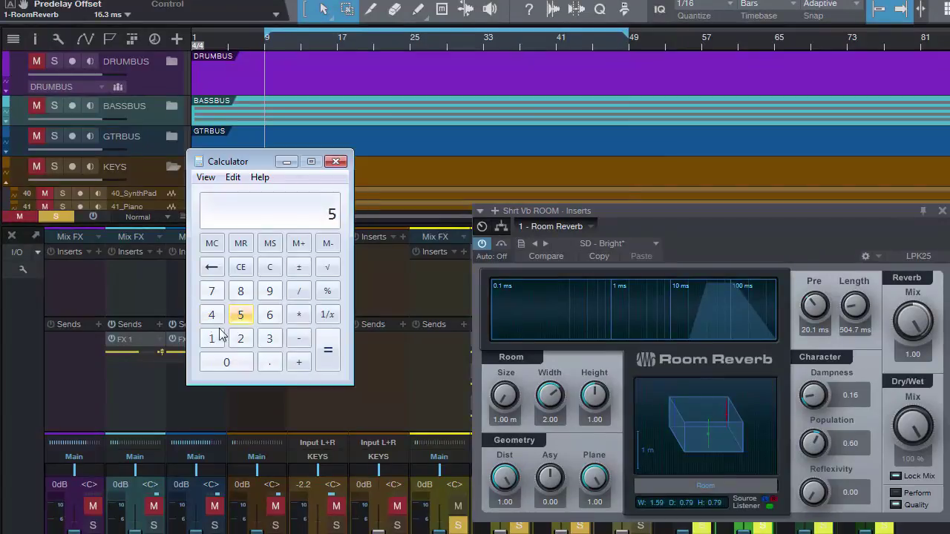
click(212, 338)
click(225, 363)
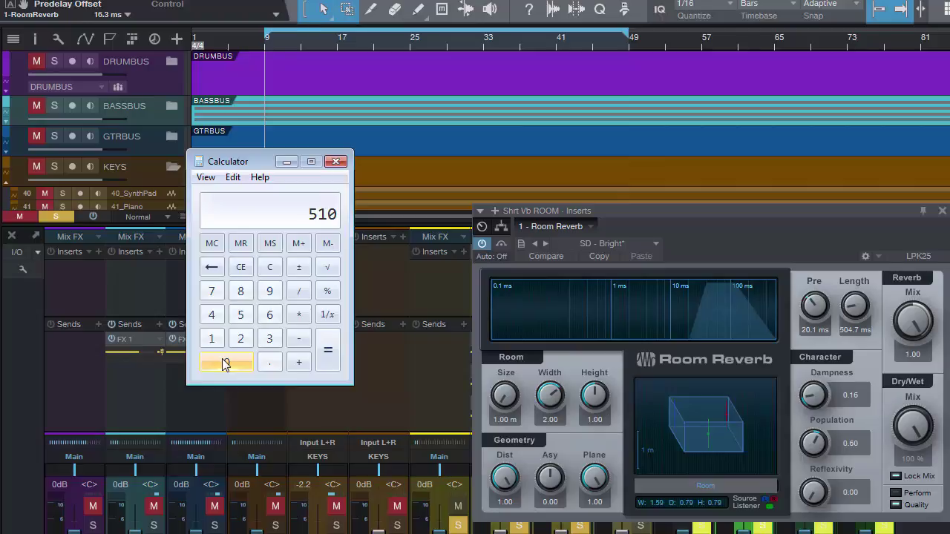
click(299, 292)
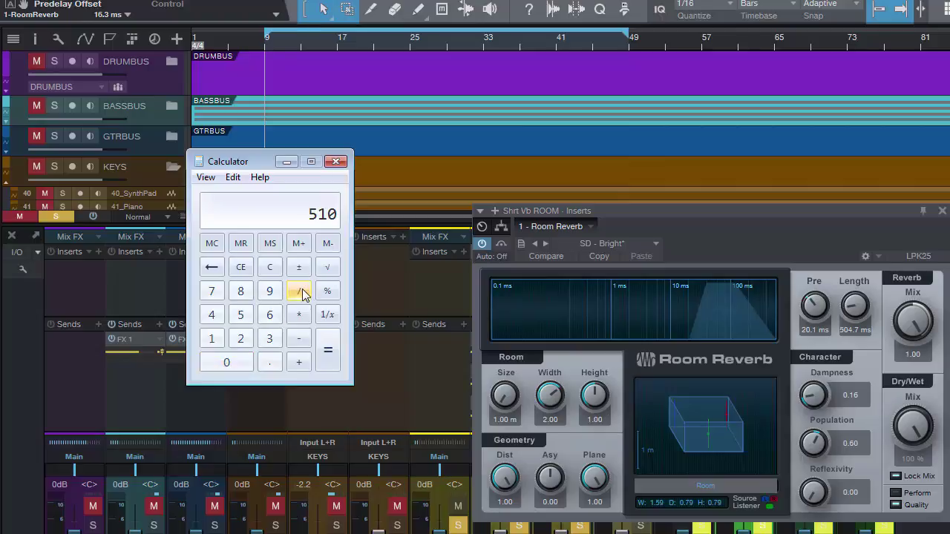
click(240, 338)
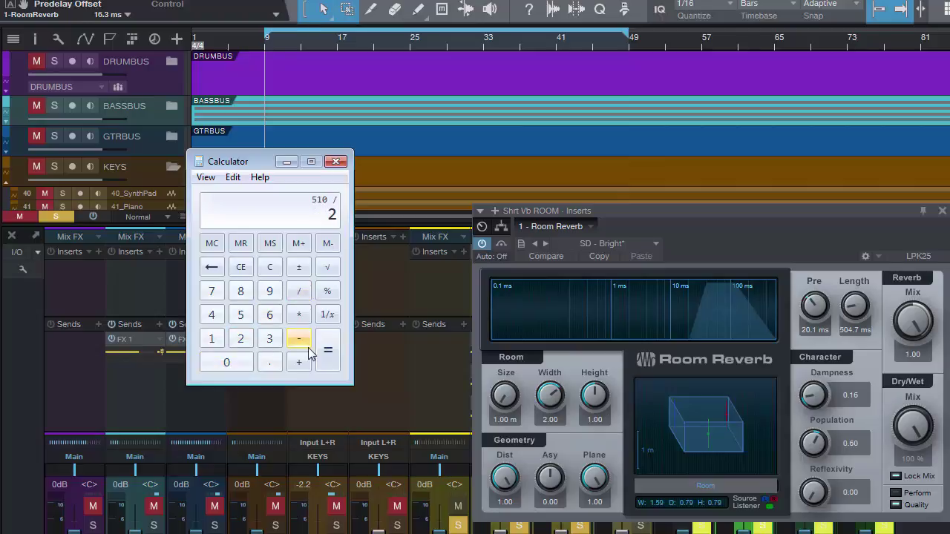
click(327, 354)
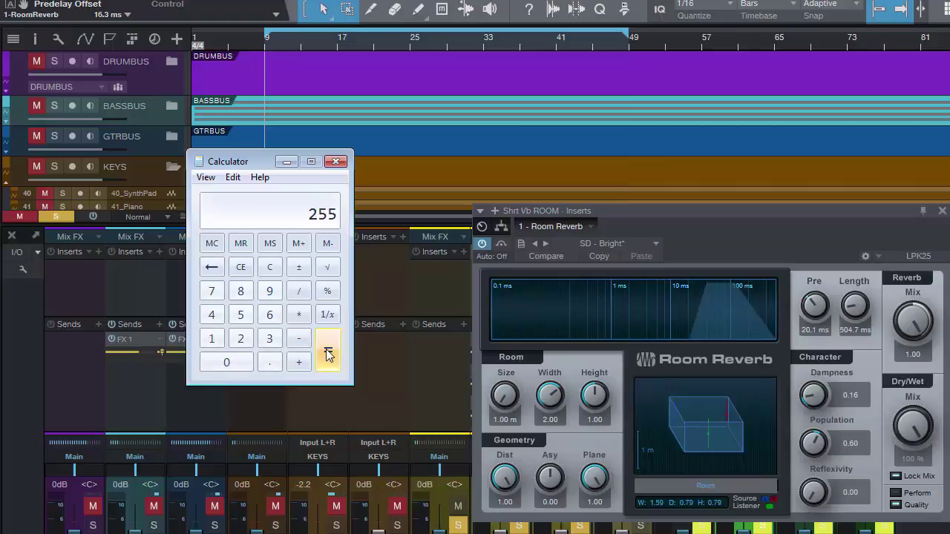
Step: Halve the calculated note length three more times and close the Calculator
click(299, 292)
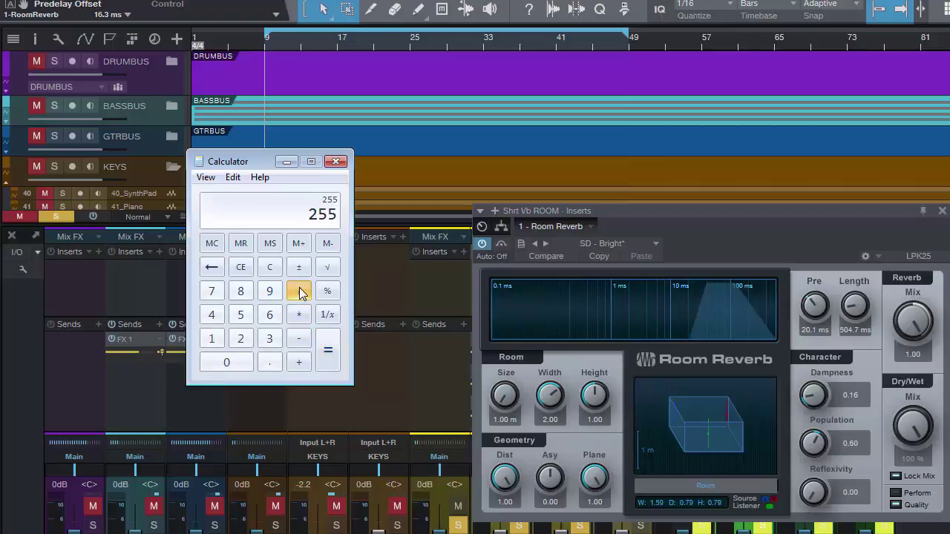
click(241, 338)
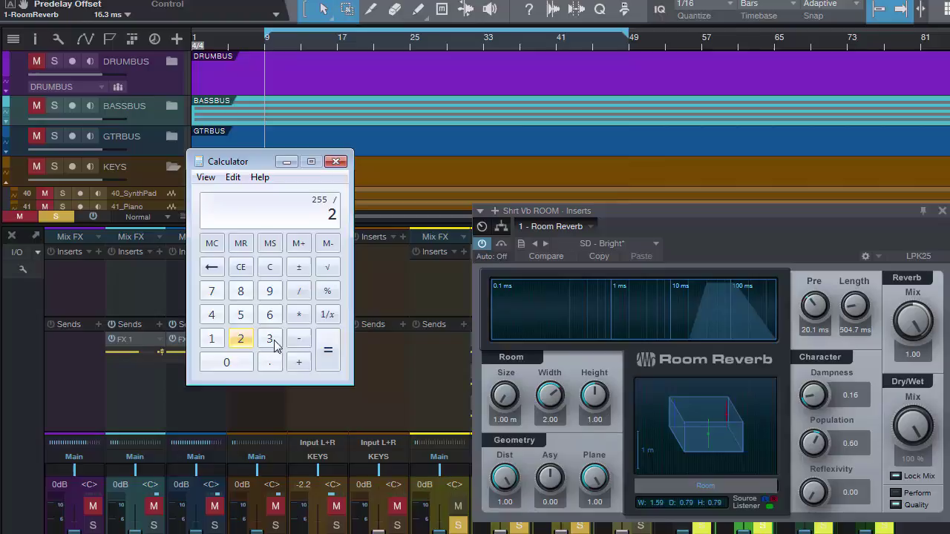
click(327, 354)
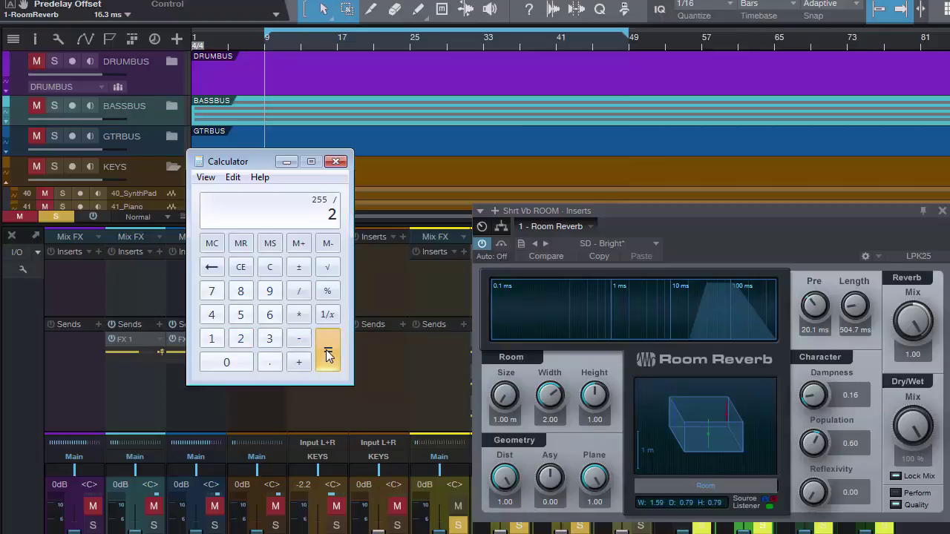
click(299, 291)
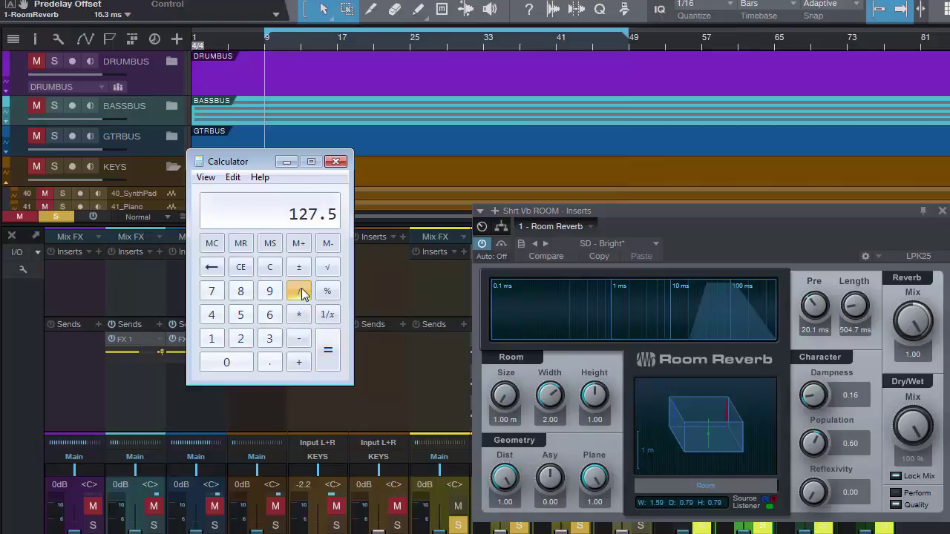
click(245, 339)
click(328, 353)
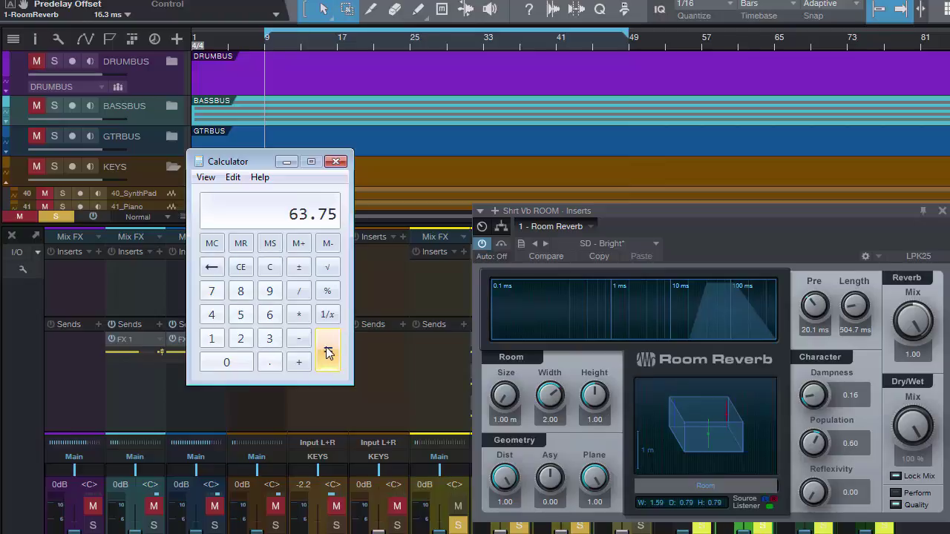
click(300, 294)
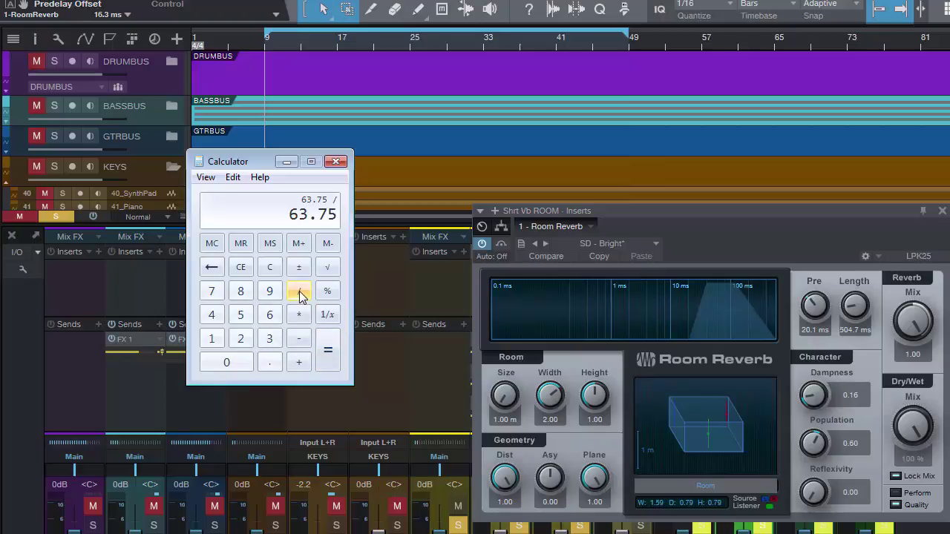
click(244, 340)
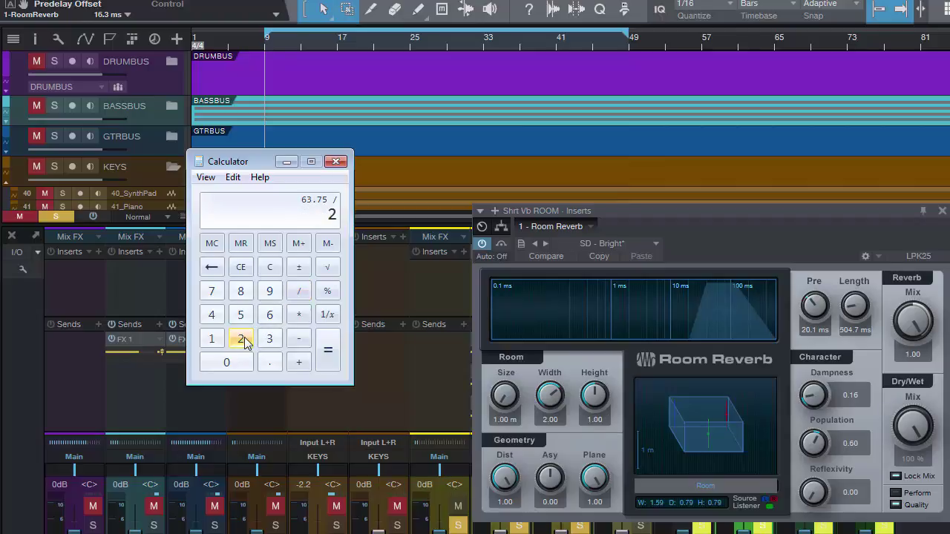
click(334, 355)
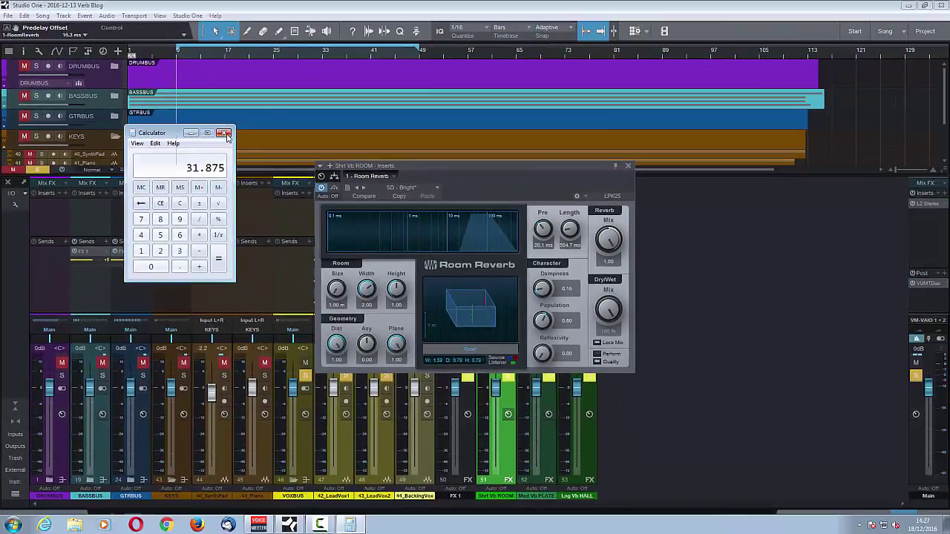
click(224, 133)
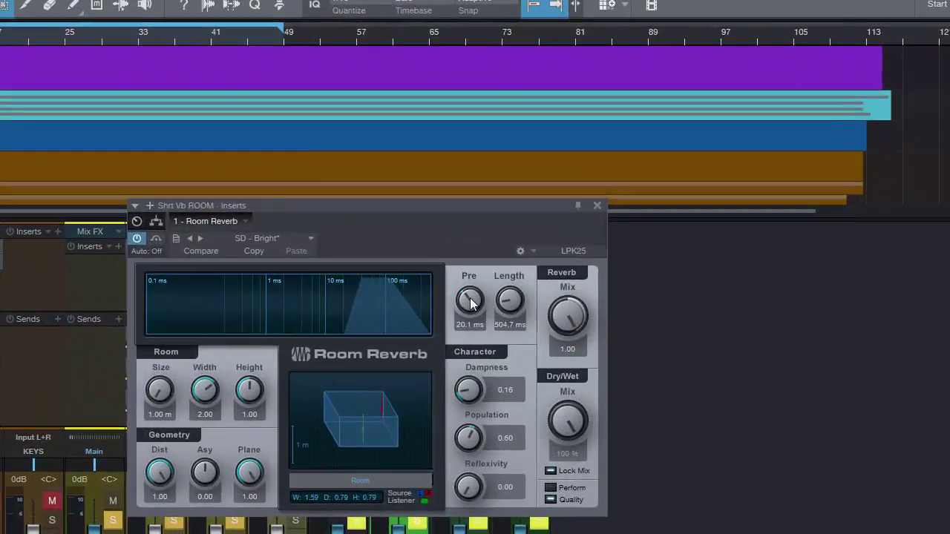
Step: Set the Room Reverb's pre-delay on the Shrt Vb ROOM channel to 31.0 ms
drag(543, 229, 544, 228)
drag(470, 295, 480, 236)
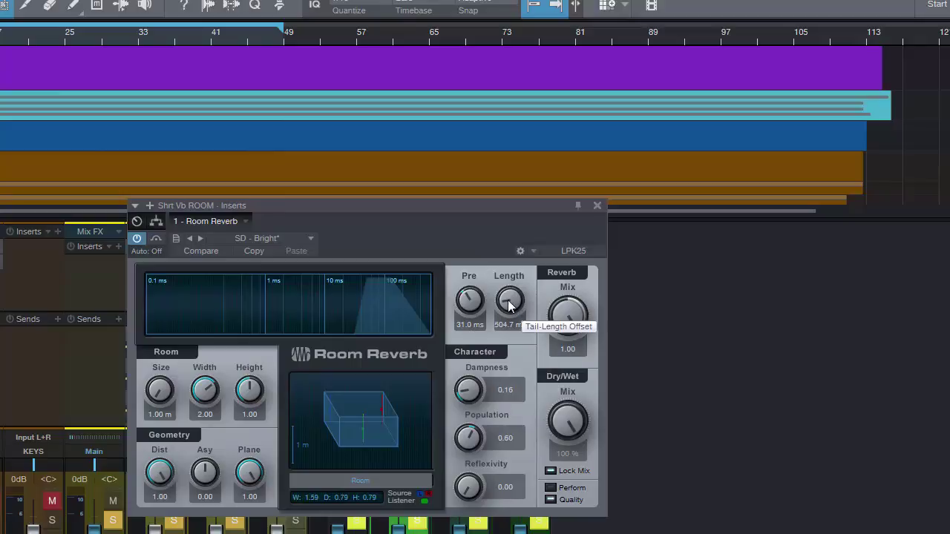
drag(509, 304, 510, 303)
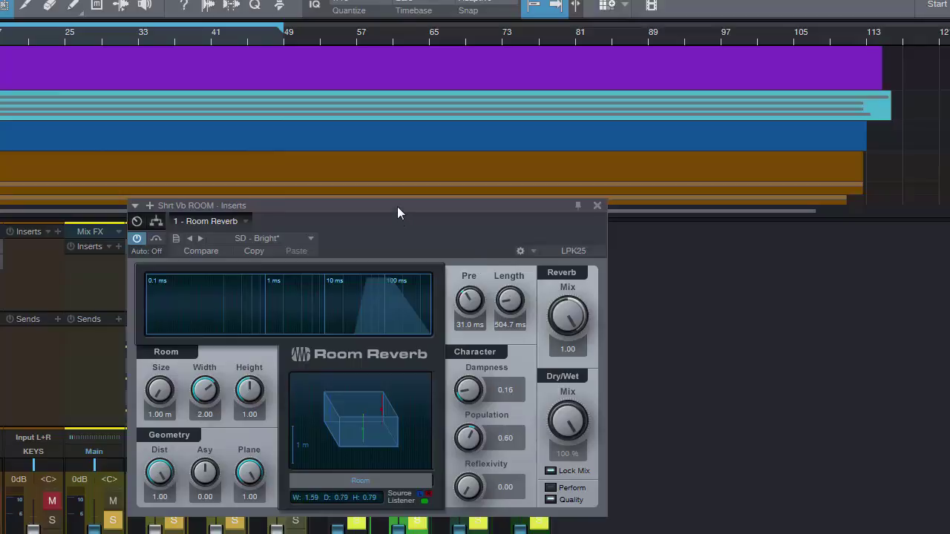
Step: Select the 42_LeadVox1 channel, close its plug-in window and select the Shrt Vb ROOM channel
drag(397, 206, 643, 214)
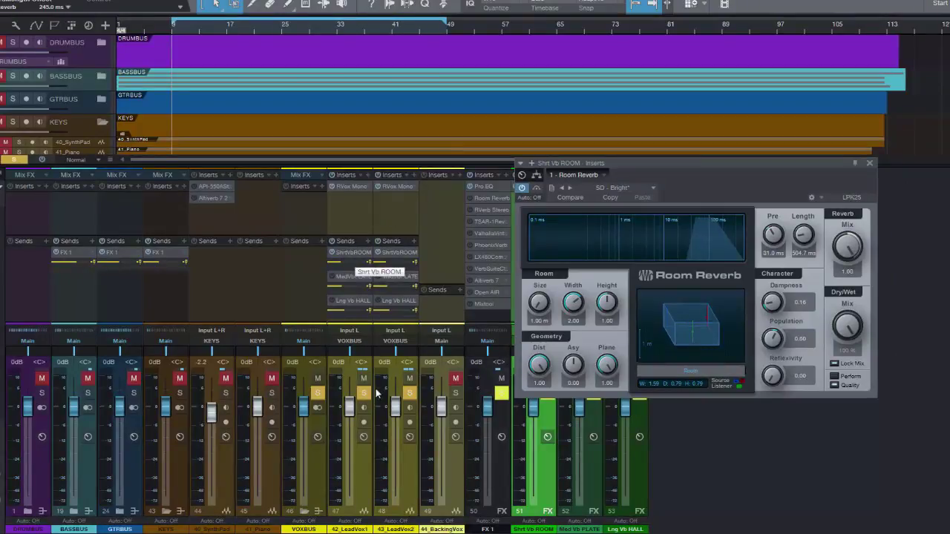
click(364, 475)
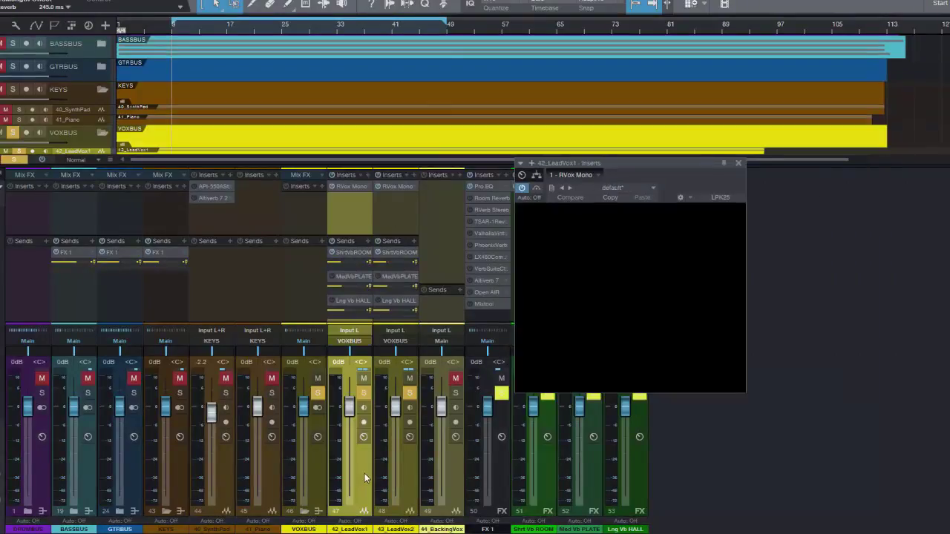
click(738, 164)
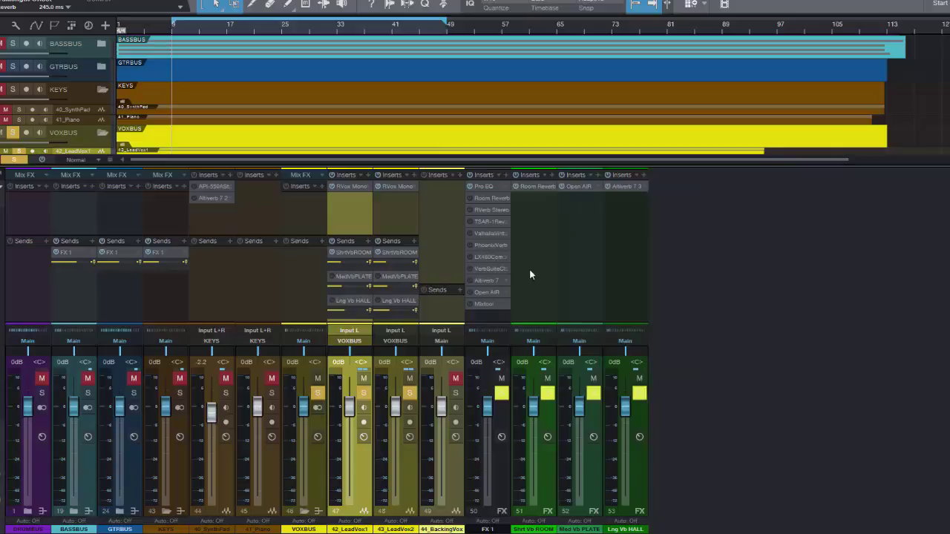
click(534, 238)
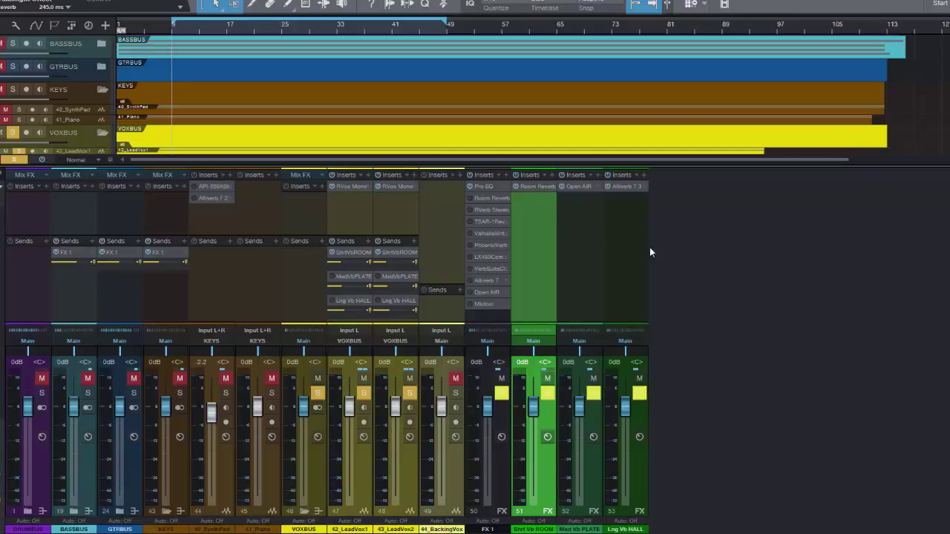
Step: Play the song and compare the vocal room reverb in the full mix and in solo, leaving only 42_LeadVox1 soloed within VOXBUS
click(197, 32)
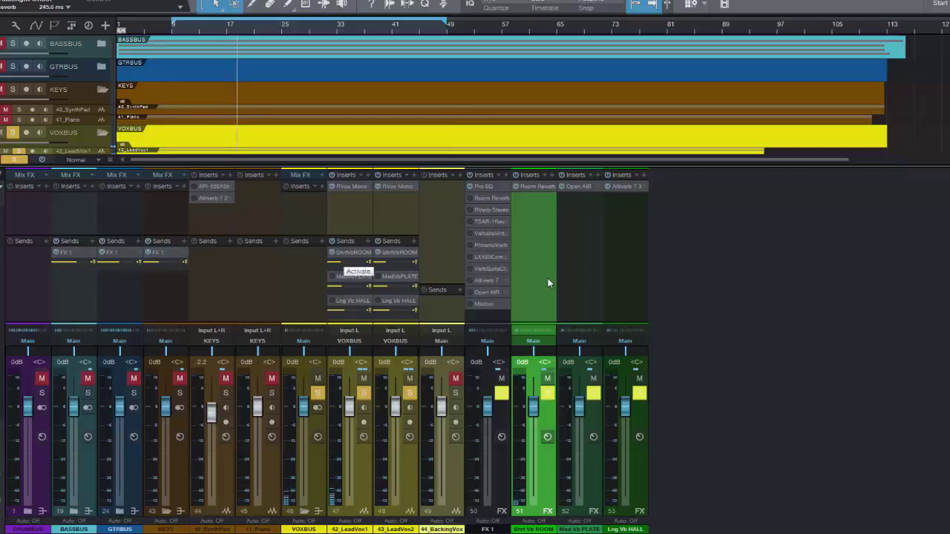
key(shift+s)
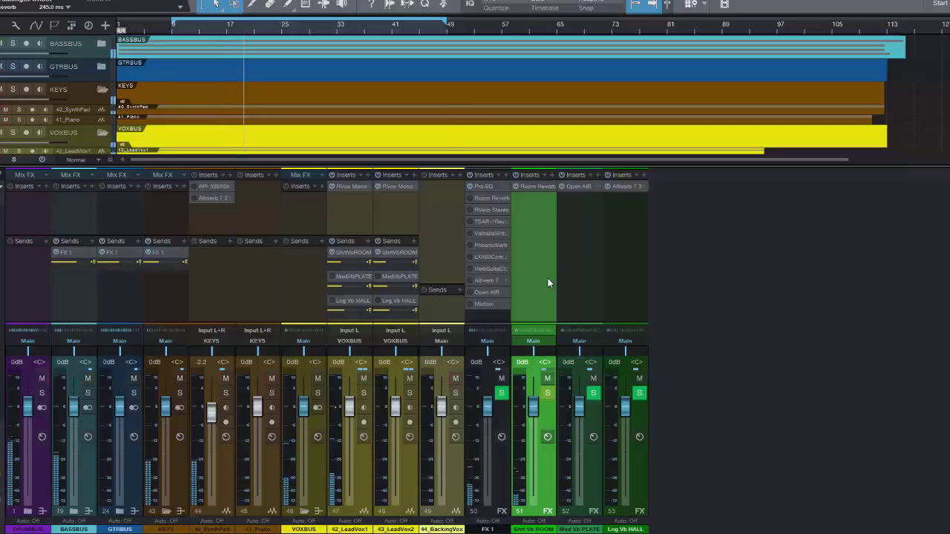
key(s)
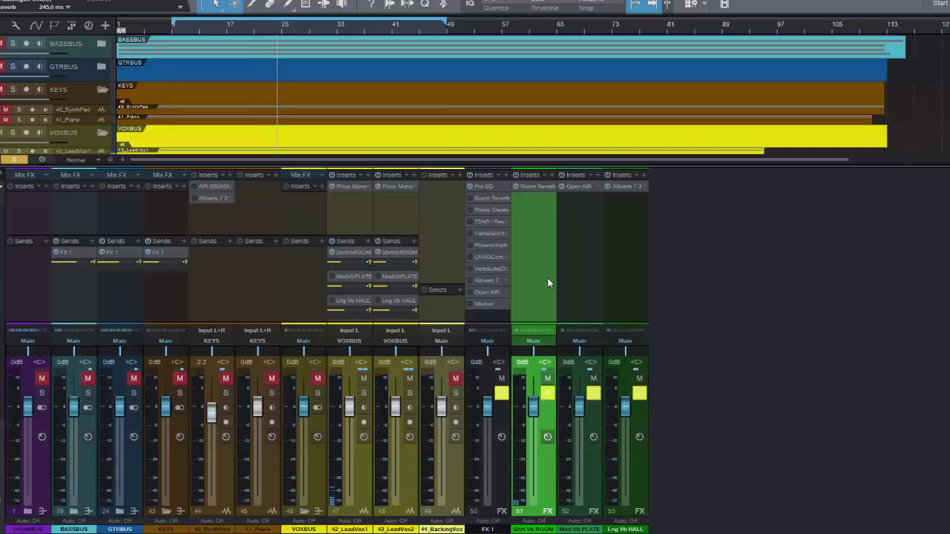
key(s)
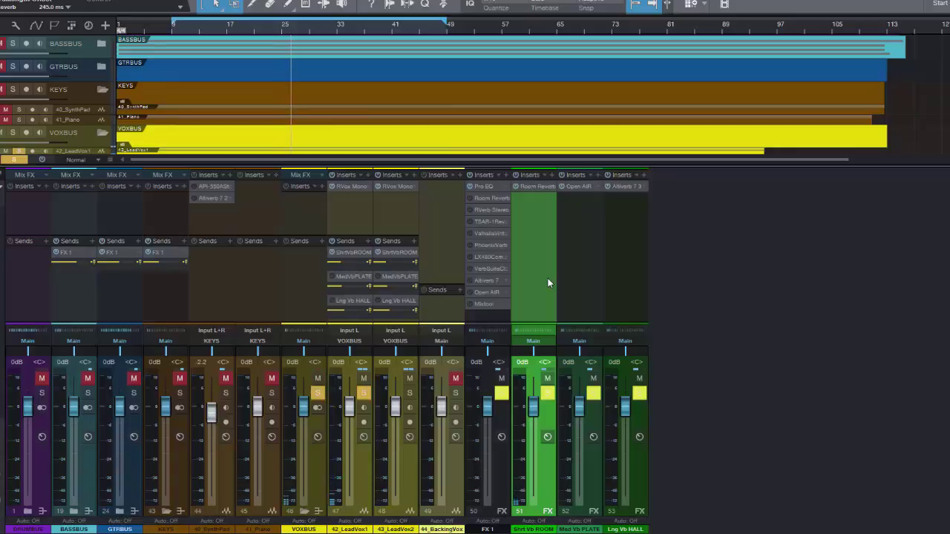
key(space)
key(space)
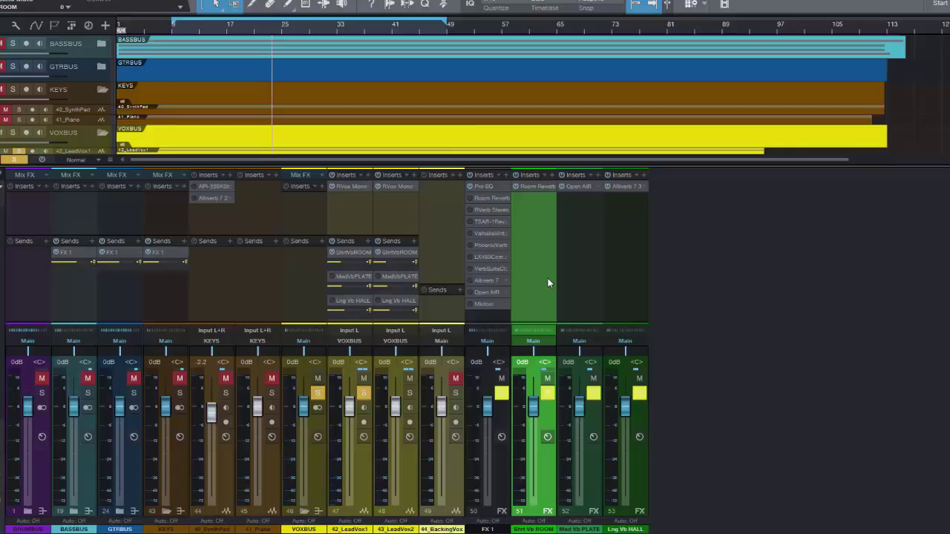
Step: Review the Room Reverb settings on the Shrt Vb ROOM channel, close them and move the playback position to bar 13
click(548, 280)
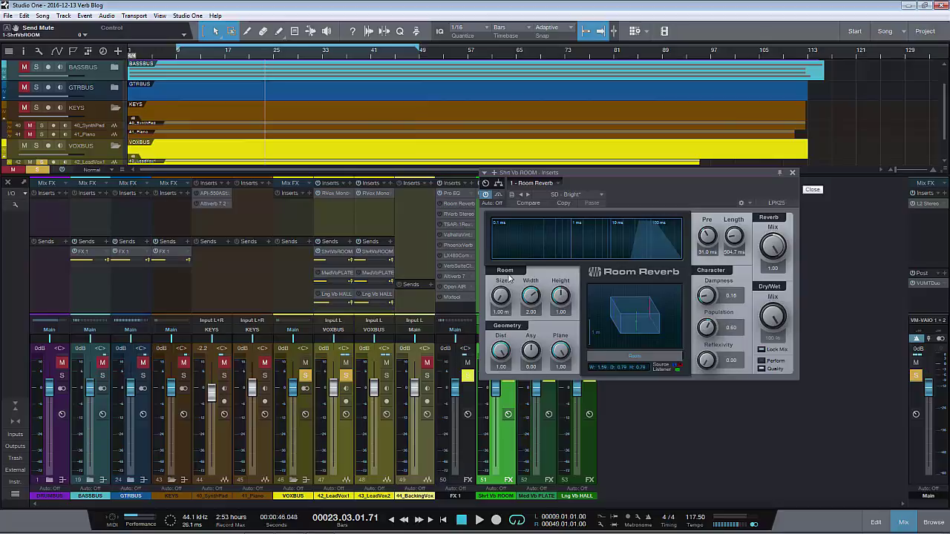
click(793, 173)
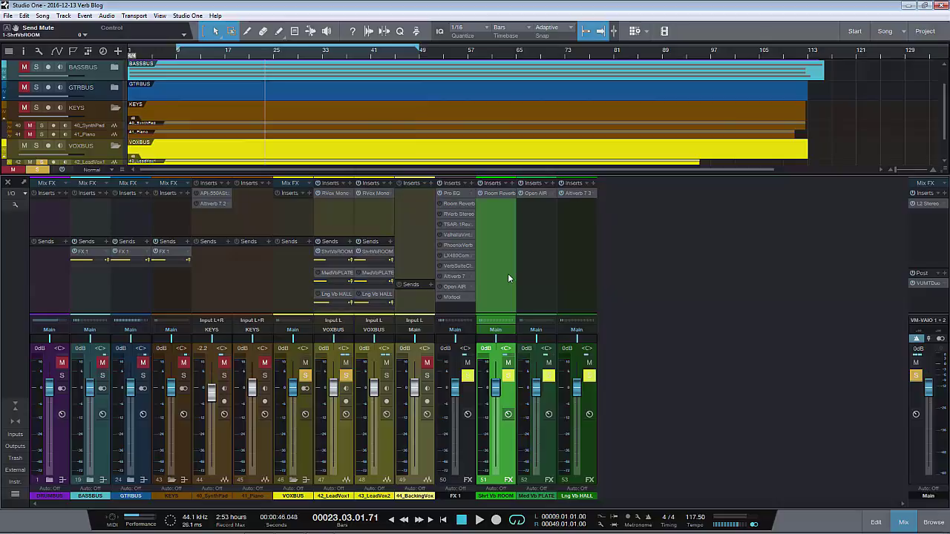
key(space)
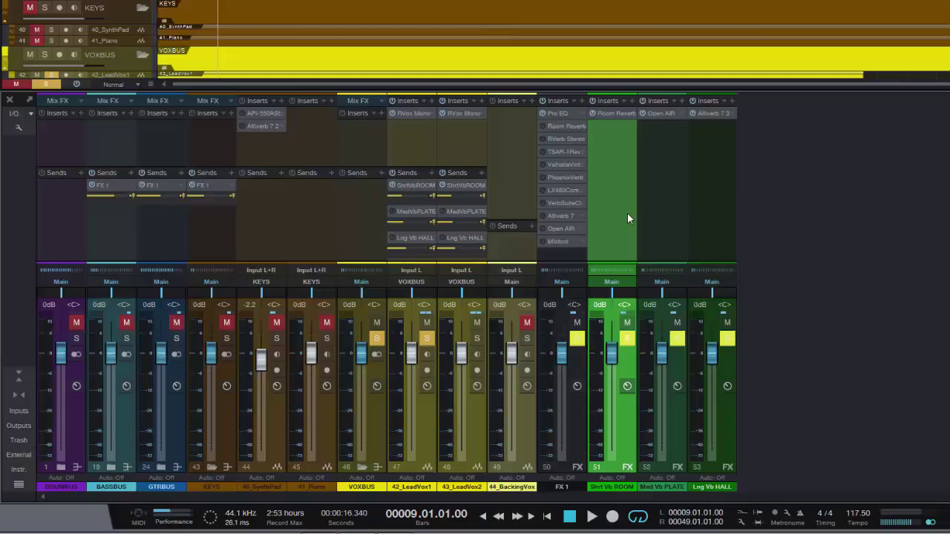
key(KP_Add)
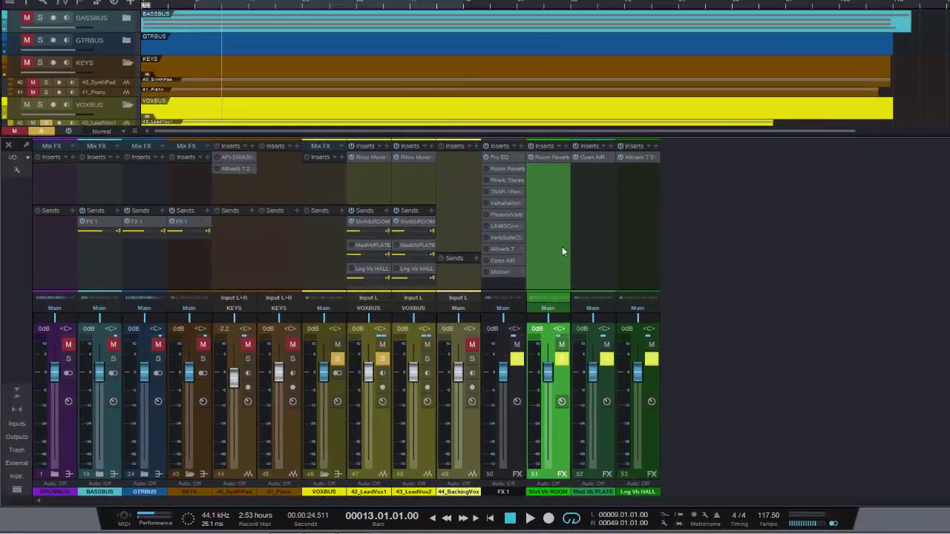
Step: Open the Open AIR reverb on the Med Vb PLATE channel, browse its Medium Plate presets to Ambient Plate 6000 and close the plug-in
key(F11)
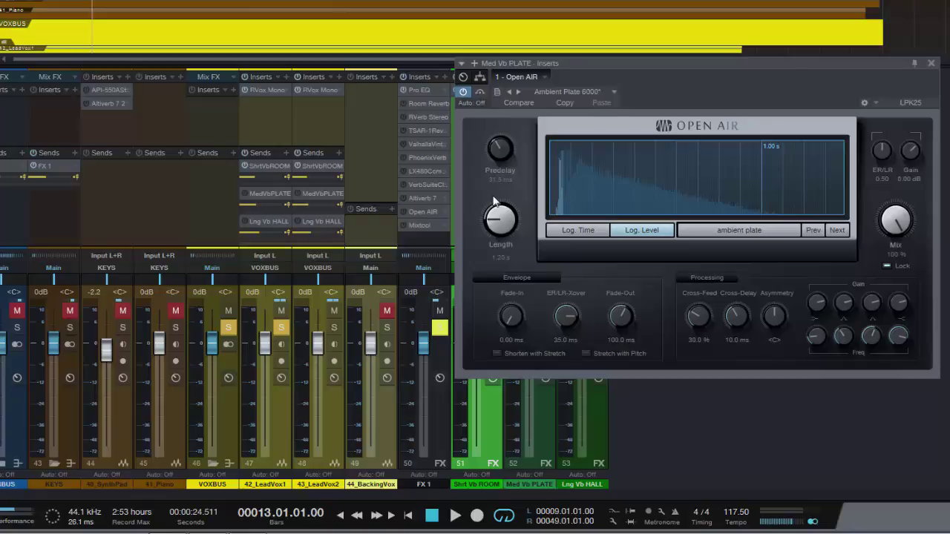
click(569, 92)
key(Up)
key(Up)
key(Up)
key(Up)
key(Up)
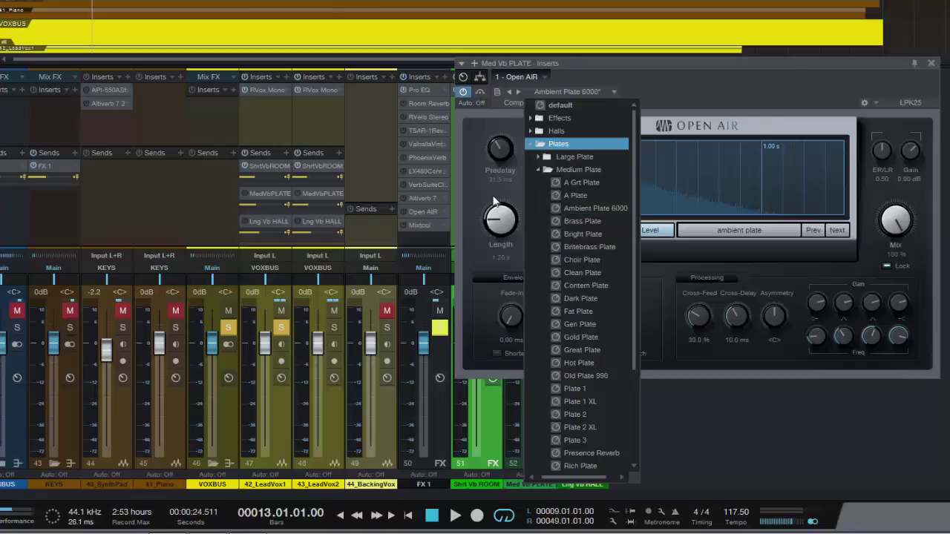
key(Down)
key(Down)
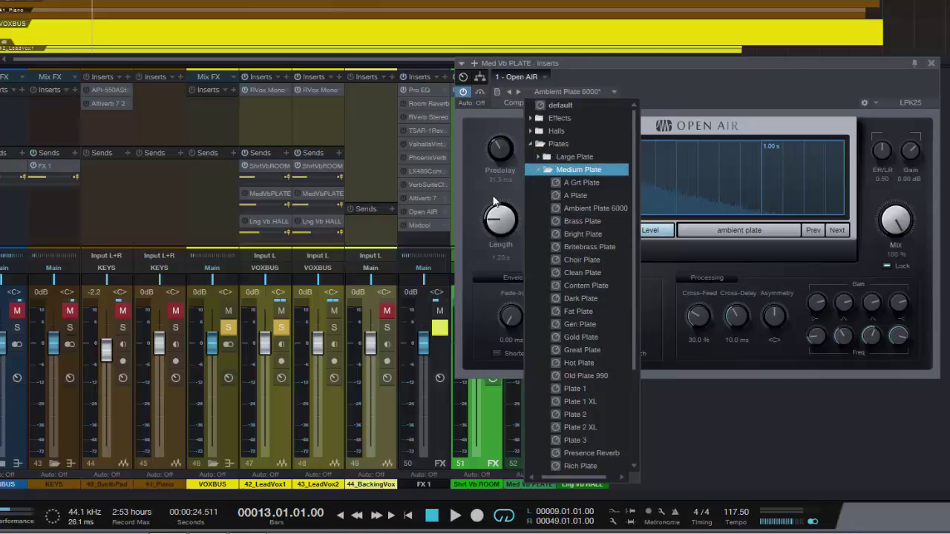
key(Down)
key(Down)
key(Down)
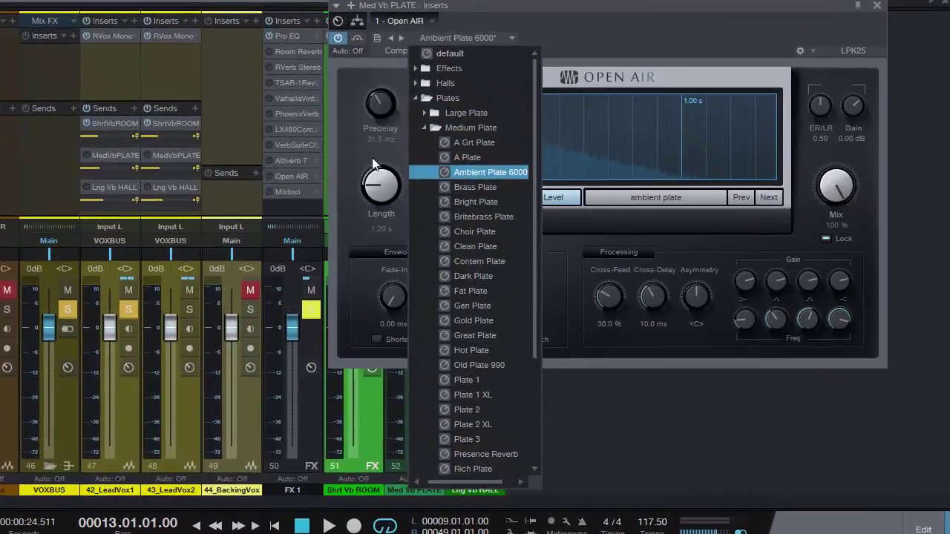
key(Return)
key(Escape)
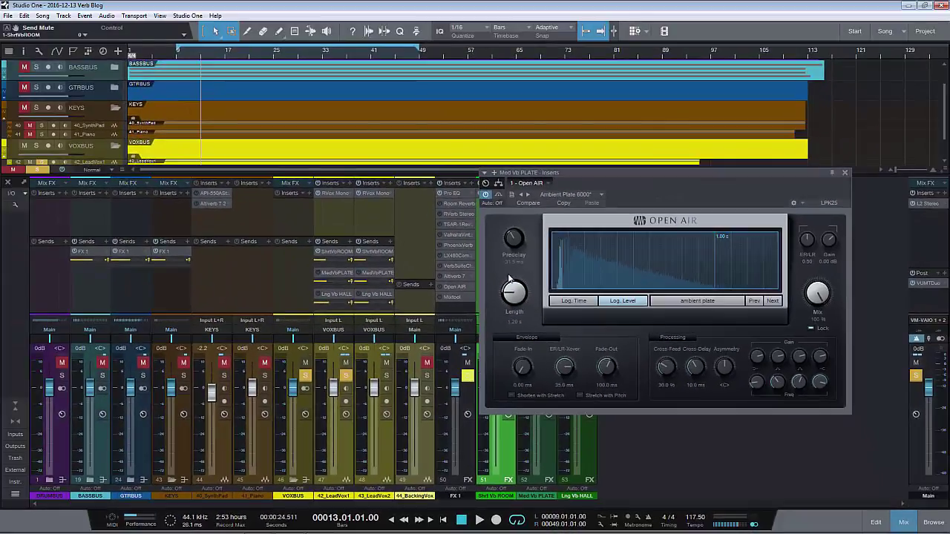
key(Escape)
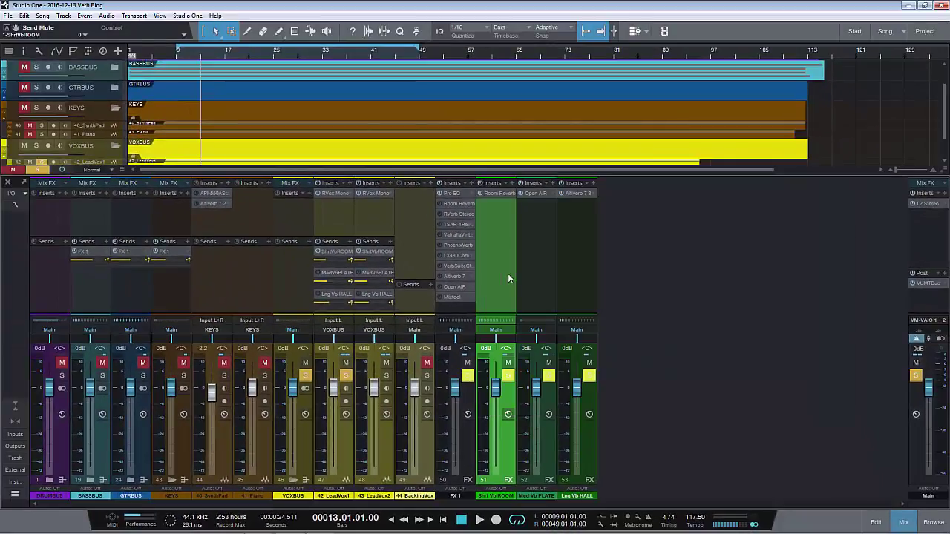
Step: Select the Lng Vb HALL channel and open its Altiverb 7 reverb
key(Right)
key(Right)
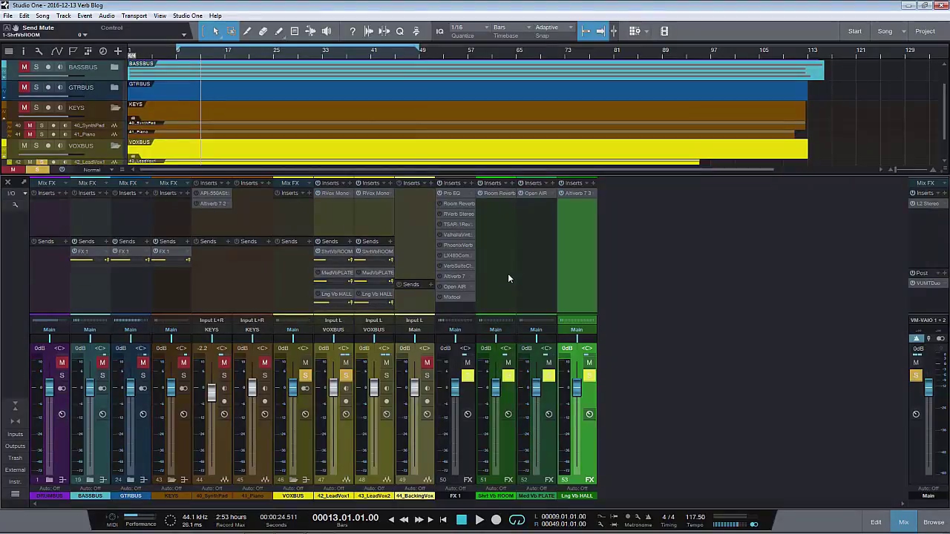
key(Left)
key(Left)
key(Left)
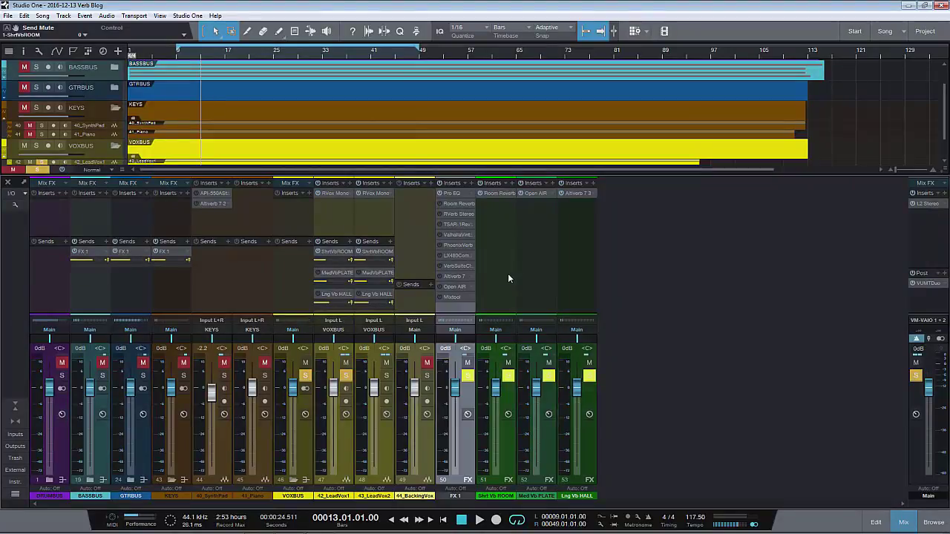
key(Right)
key(Right)
key(Right)
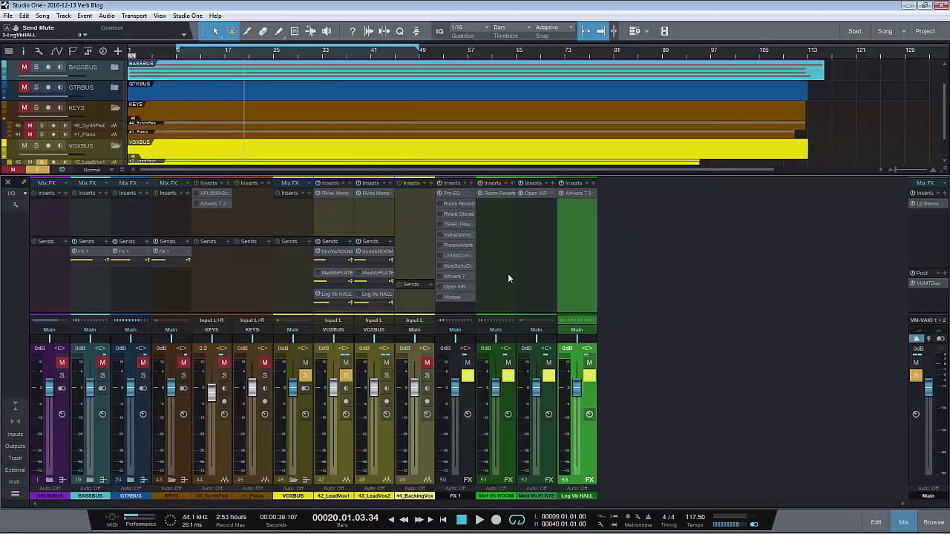
key(F11)
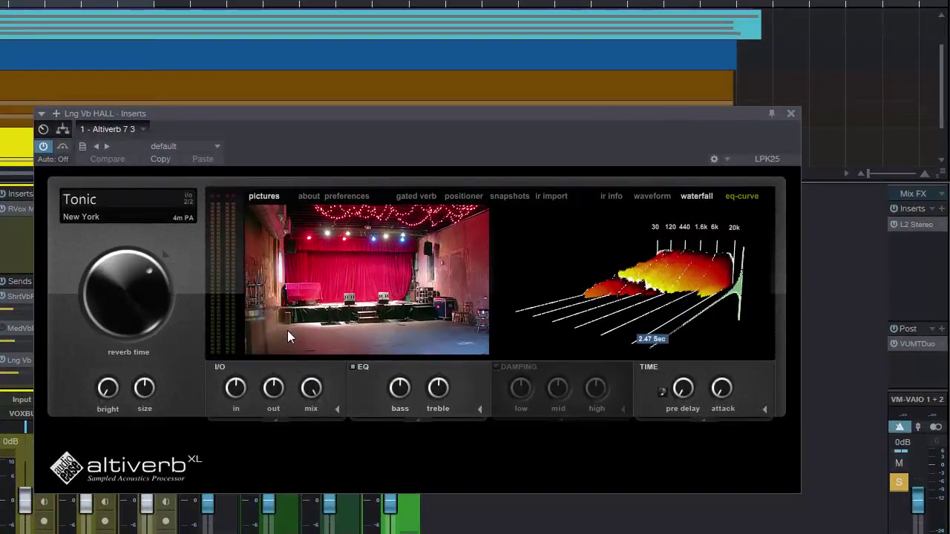
Step: View the music club spaces in the Altiverb IR Browser, and close the browser and the plug-in
click(287, 331)
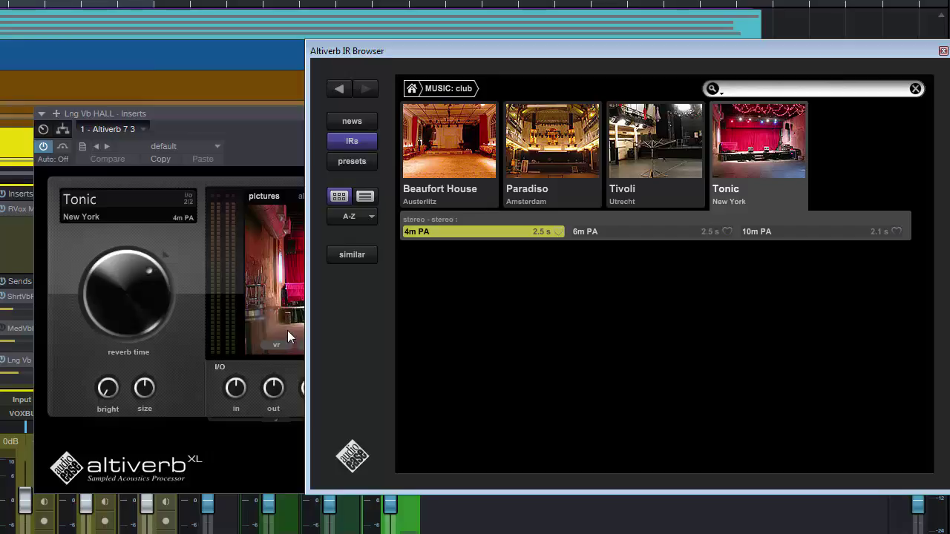
click(287, 330)
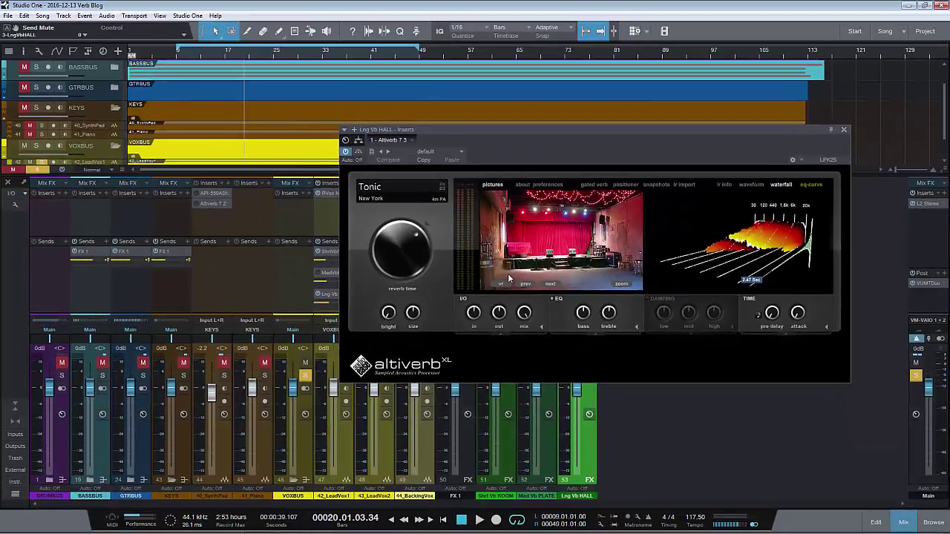
key(alt+F4)
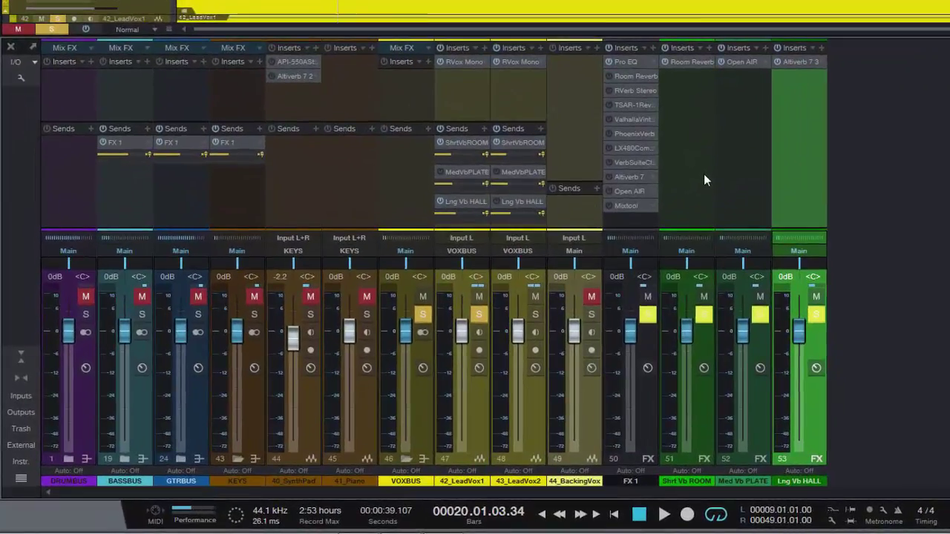
Step: Select the Lng Vb HALL channel and audition the soloed lead vocal, stopping playback in bar 17
click(508, 273)
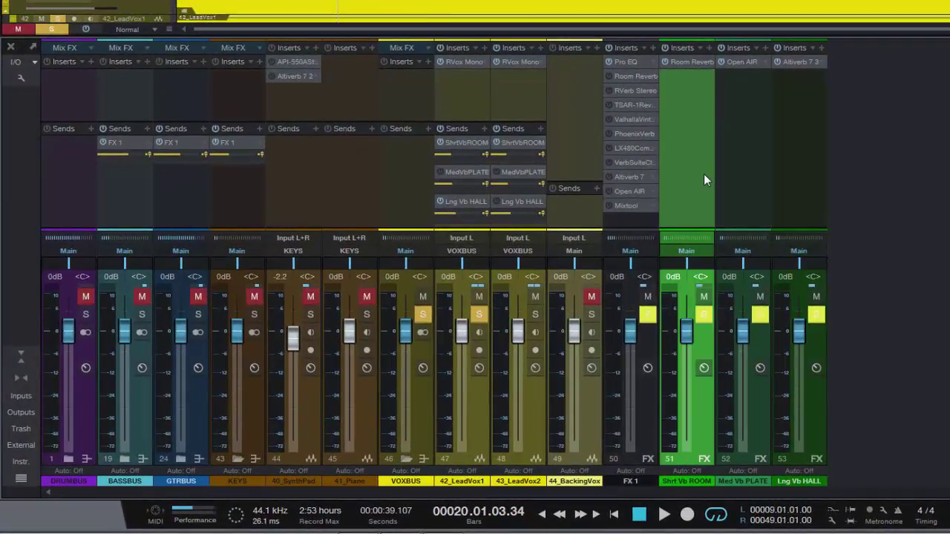
key(Right)
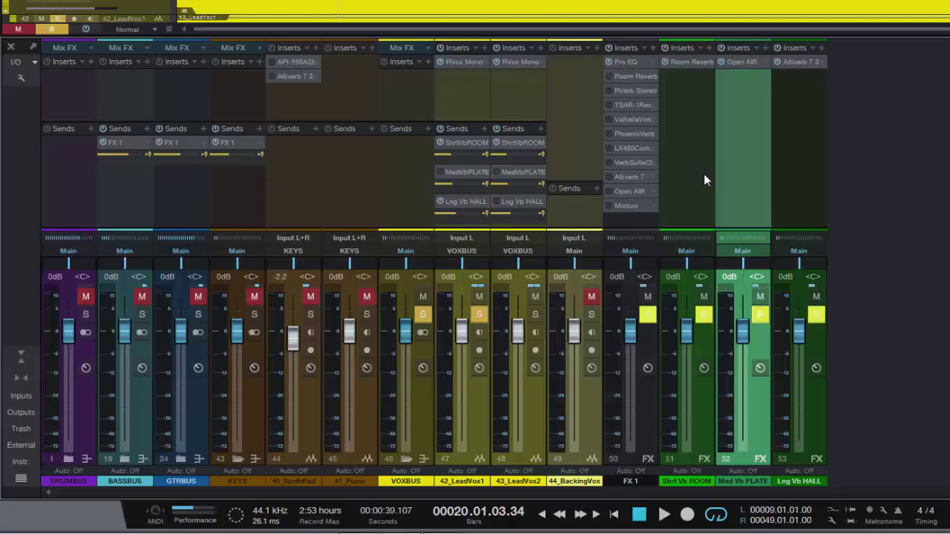
key(Right)
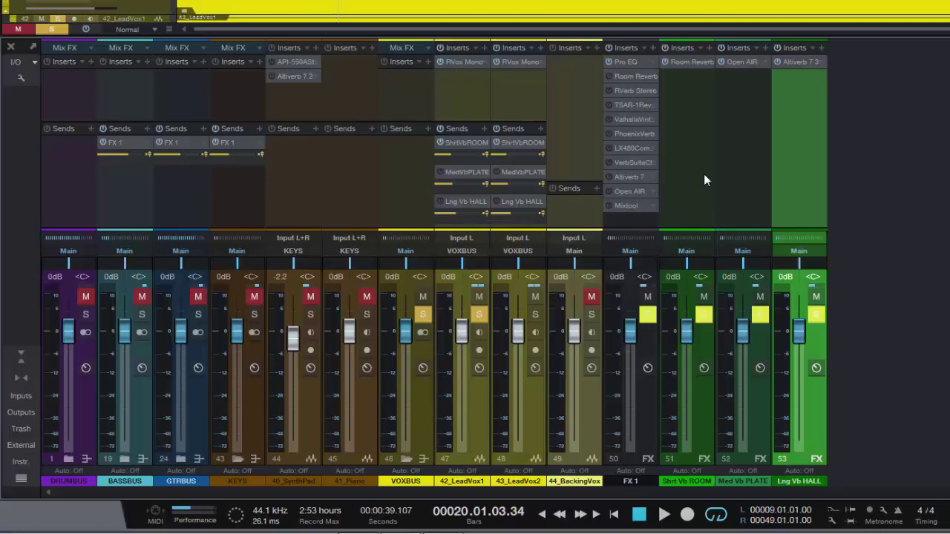
key(shift+b)
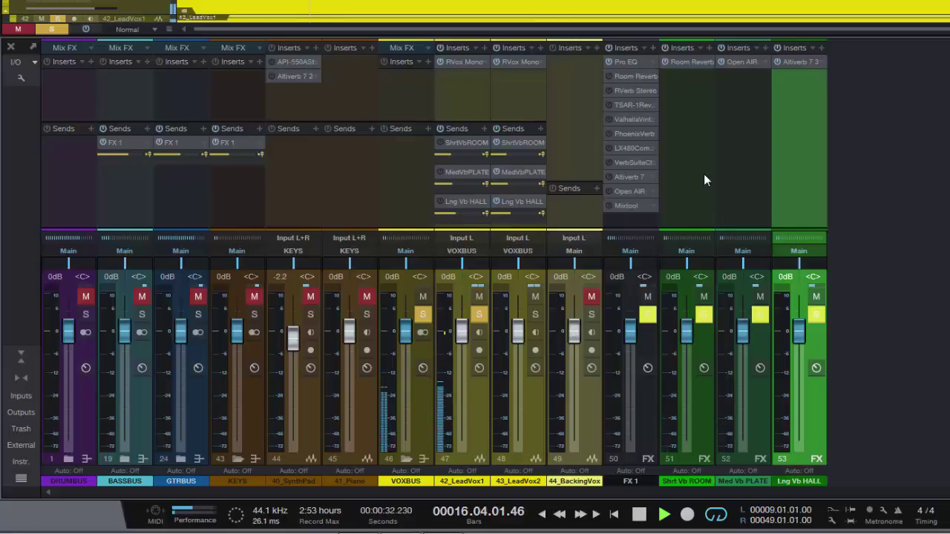
key(space)
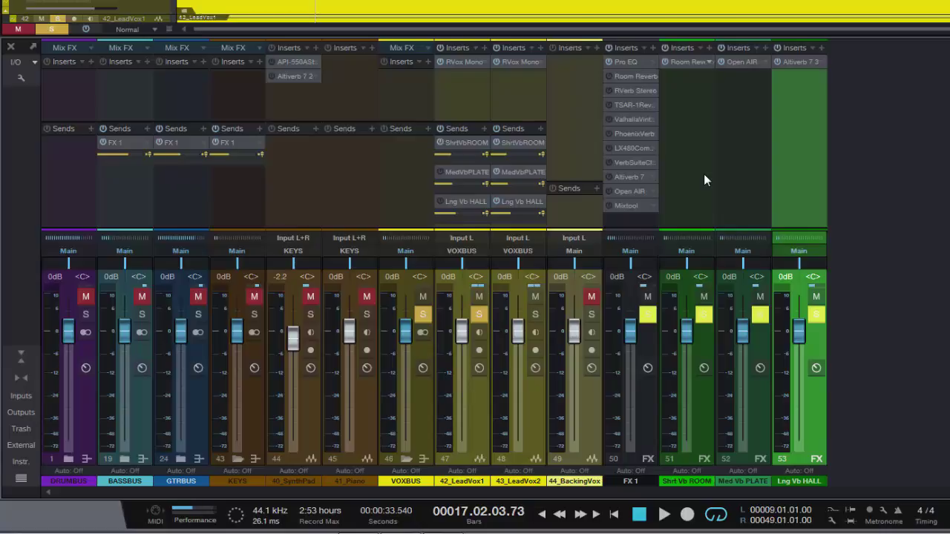
Step: Review the Room Reverb settings on Shrt Vb ROOM and the Open AIR settings on Med Vb PLATE, and close both plug-ins
click(704, 174)
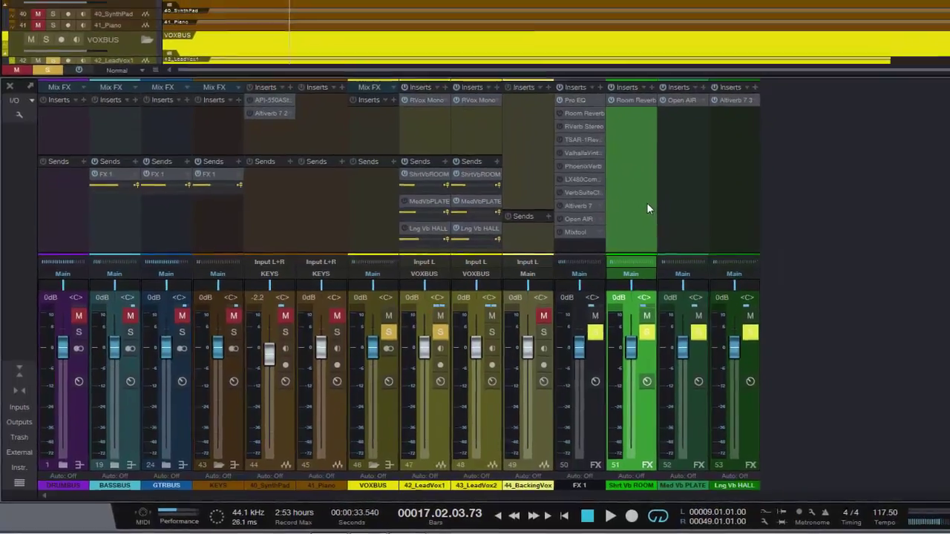
double_click(703, 176)
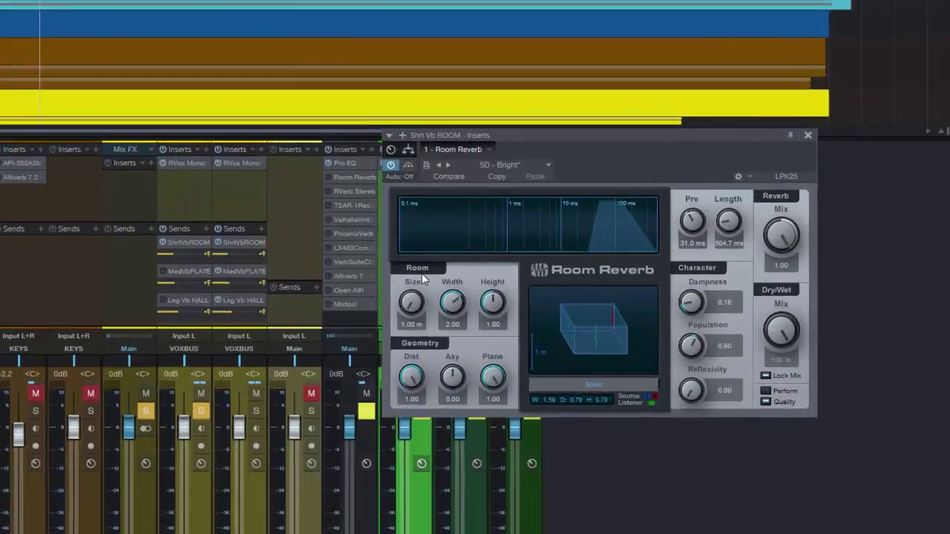
key(ctrl+w)
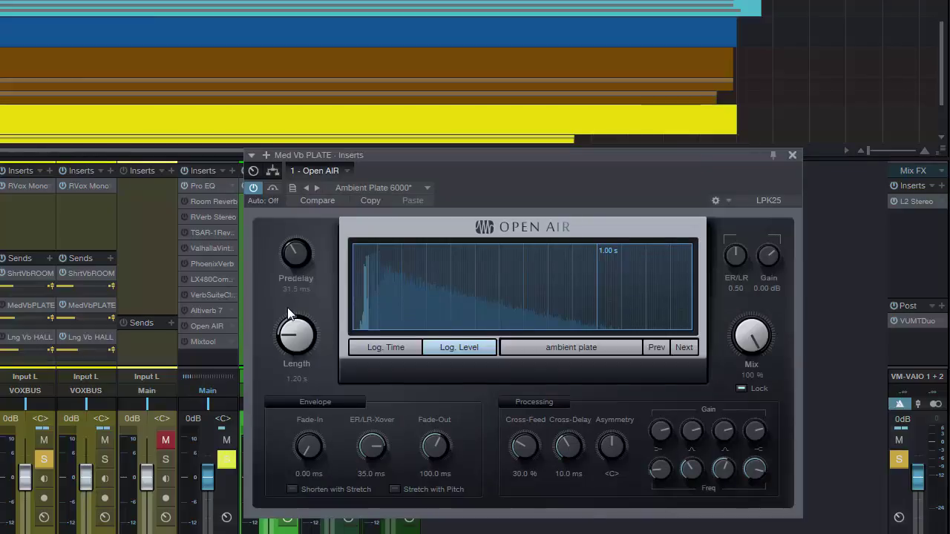
key(Escape)
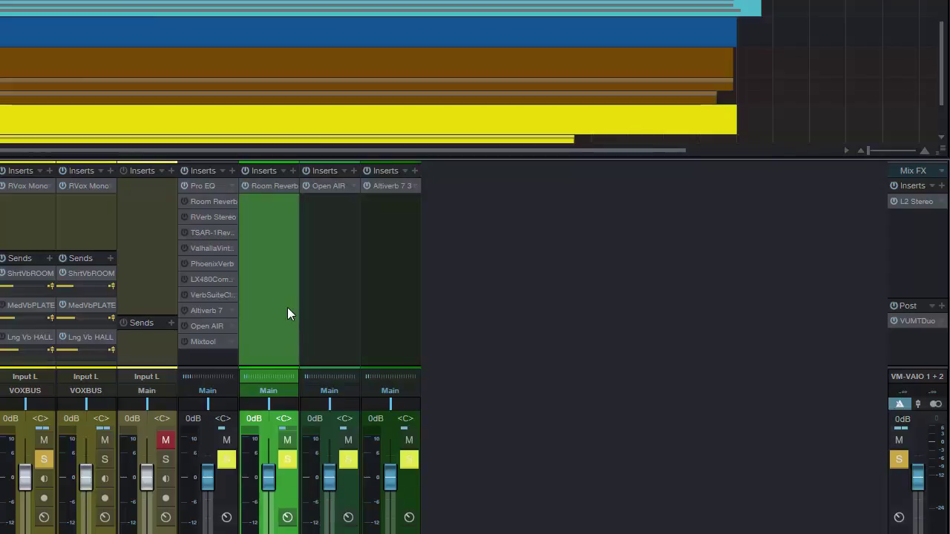
Step: Open the Altiverb 7 reverb on Lng Vb HALL again, view the Tonic club impulse responses, and close the browser and plug-in
key(Right)
key(Right)
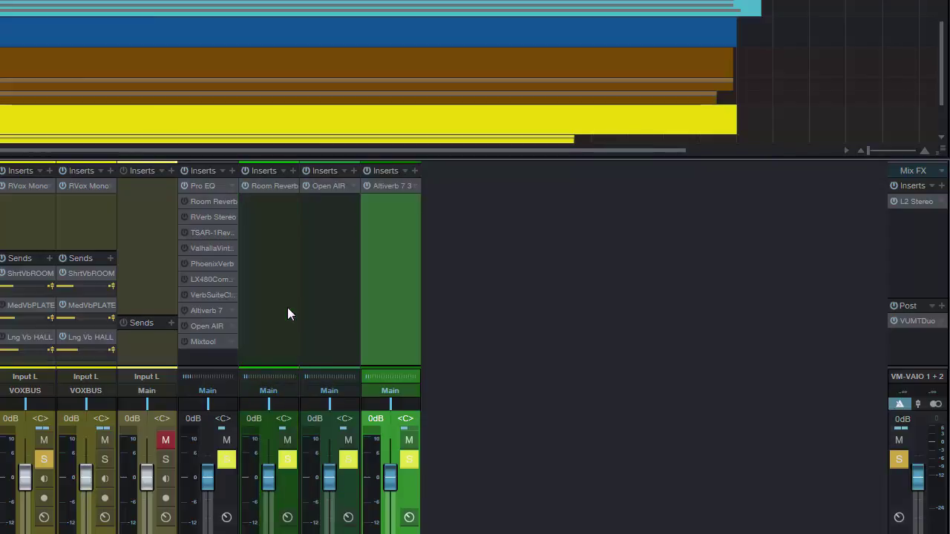
key(shift+e)
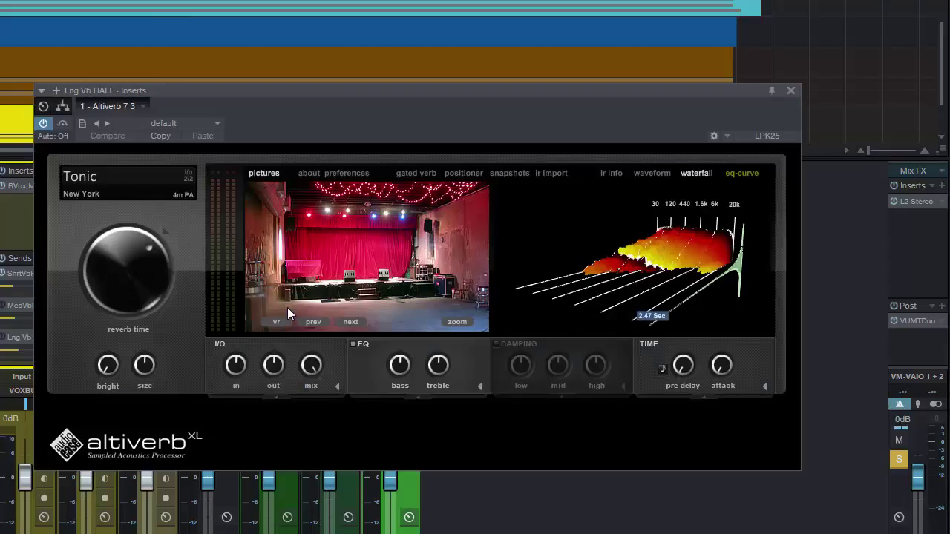
click(287, 307)
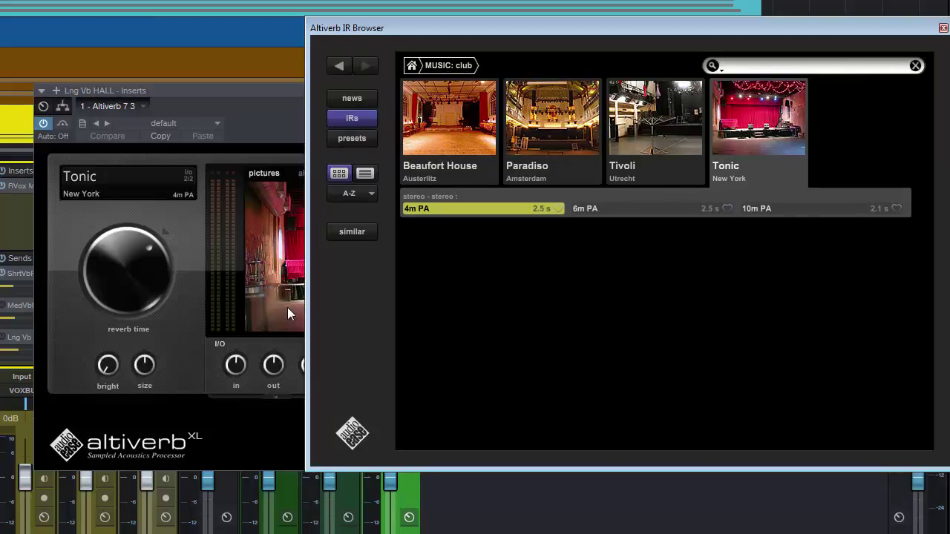
click(288, 307)
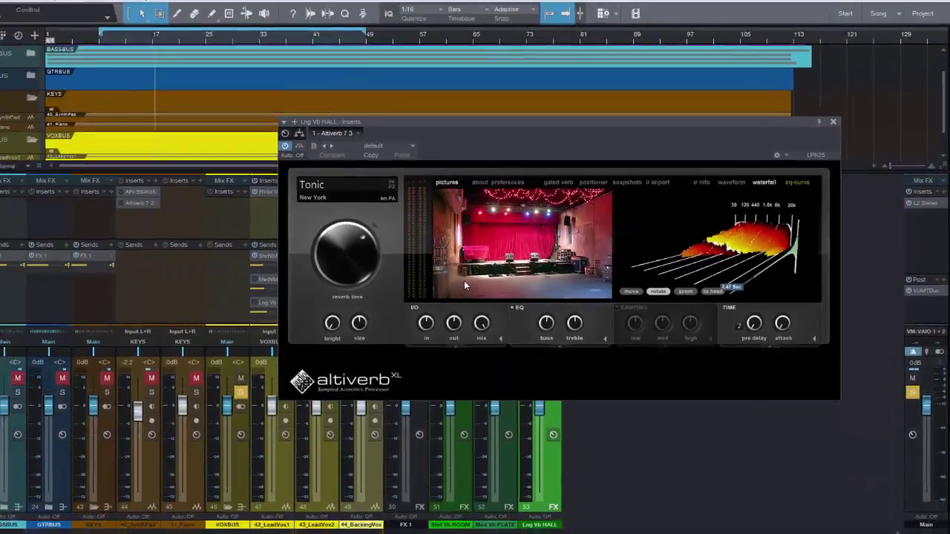
key(ctrl+w)
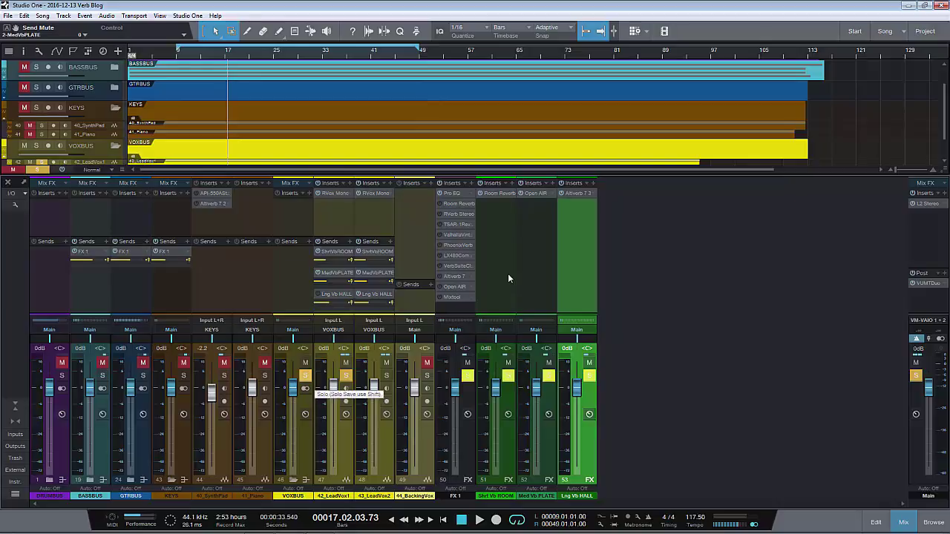
Step: Close the Room Reverb on FX 1 and clear the lead vocal solos and the channel mutes for full-mix playback
click(346, 375)
key(s)
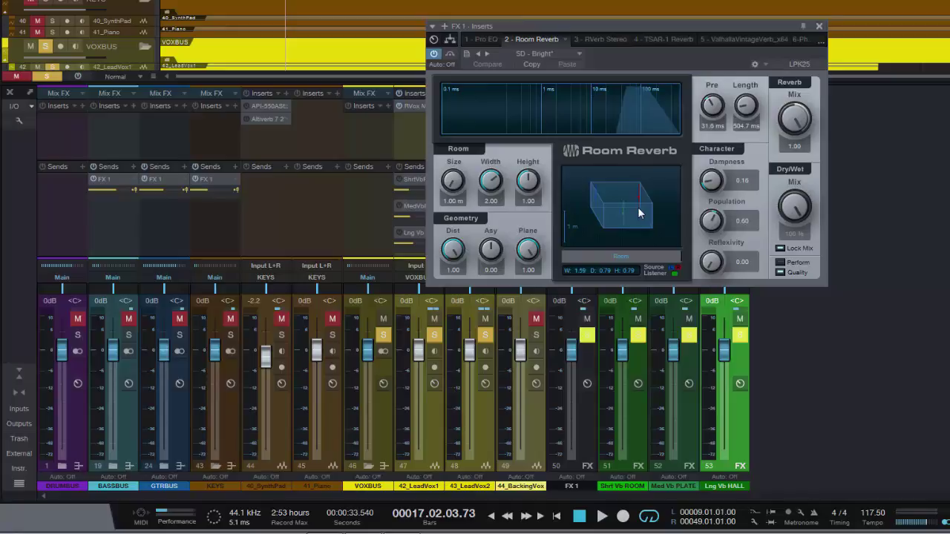
key(Escape)
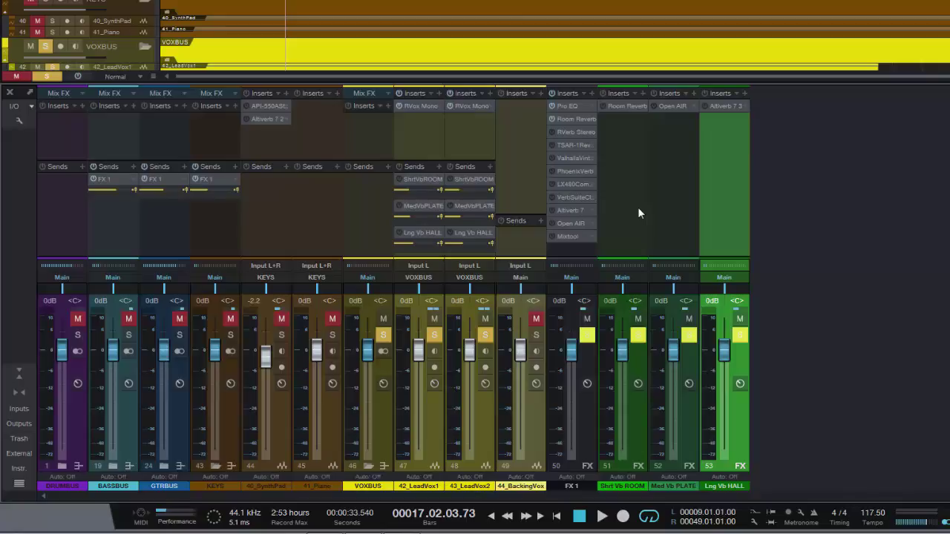
key(s)
key(m)
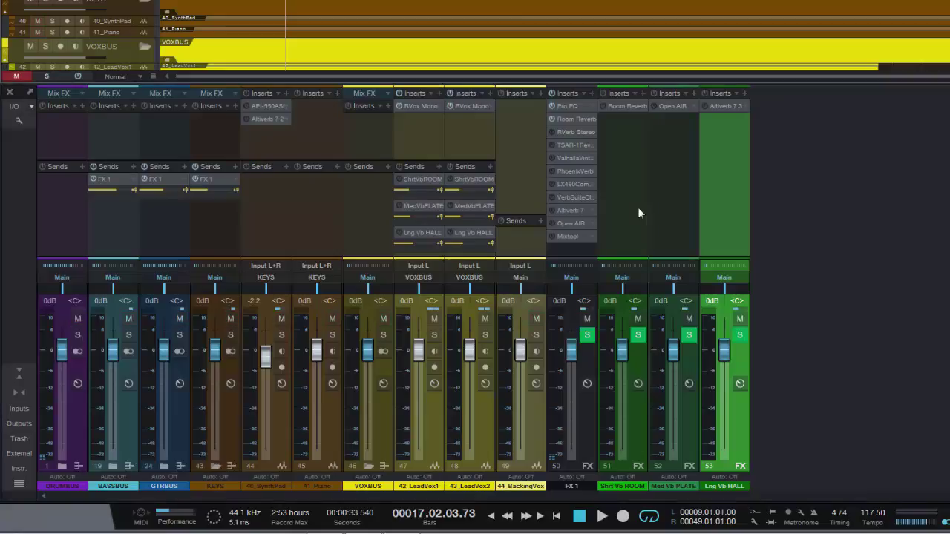
Step: Open the Room Reverb on FX 1, audition the full mix from bar 9 until bar 38, and close the plug-in
key(space)
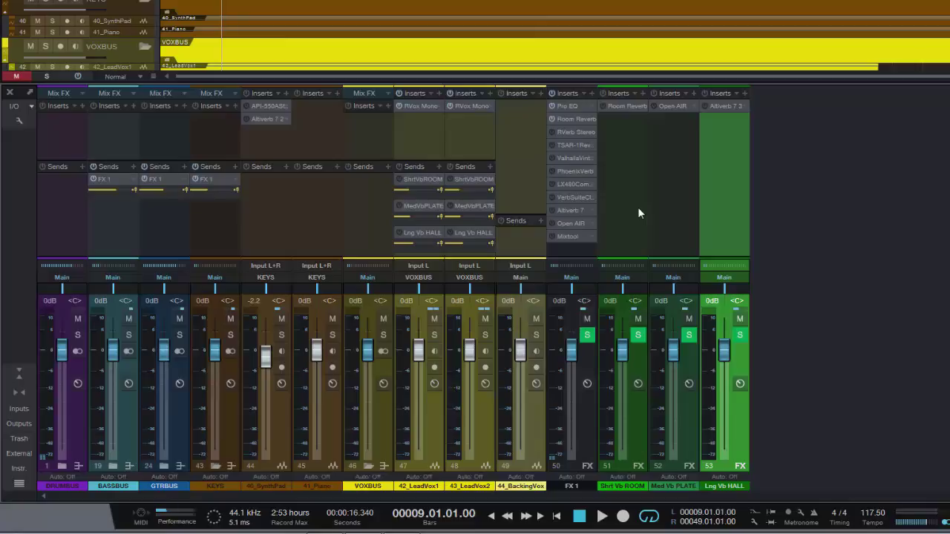
double_click(576, 119)
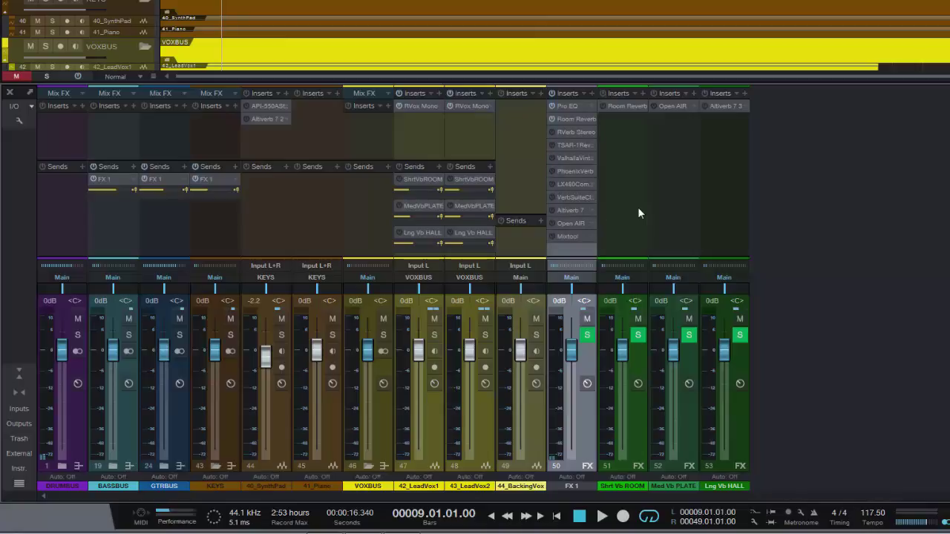
key(F11)
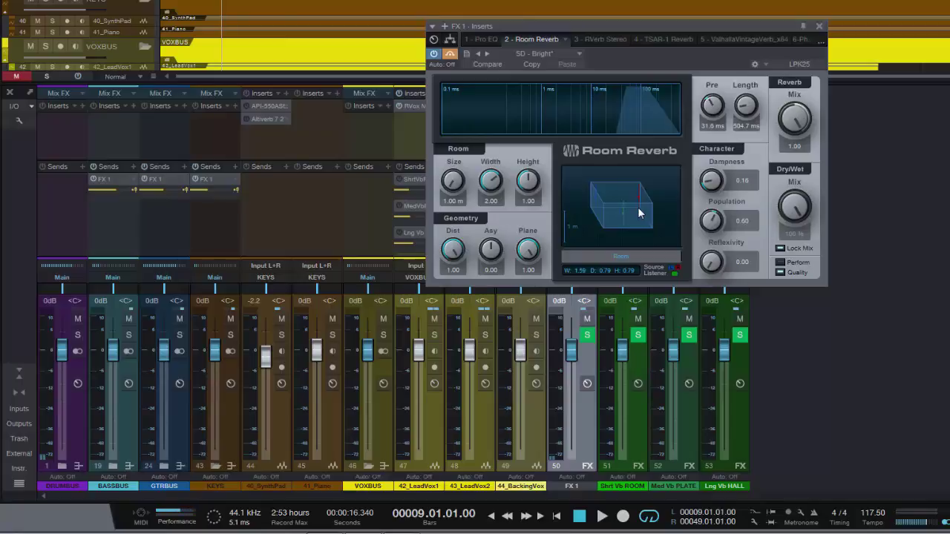
key(space)
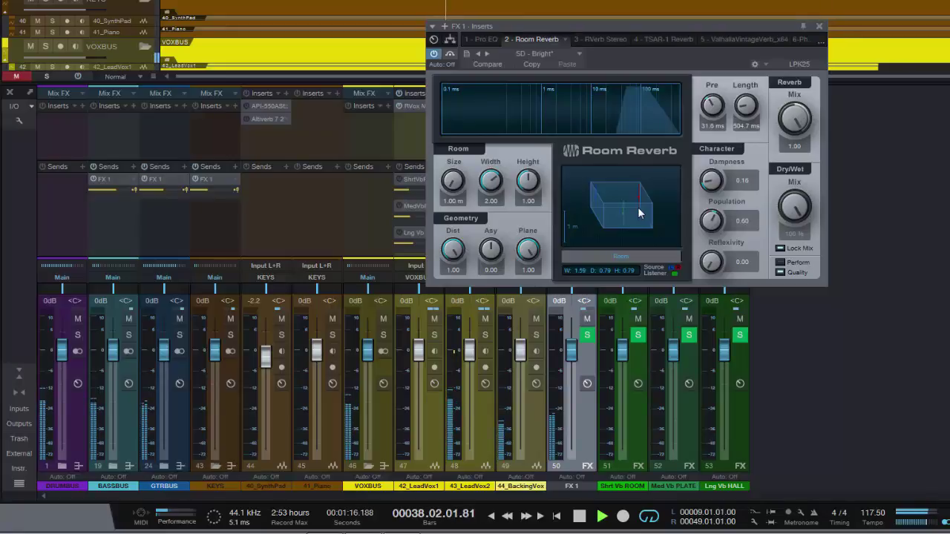
key(space)
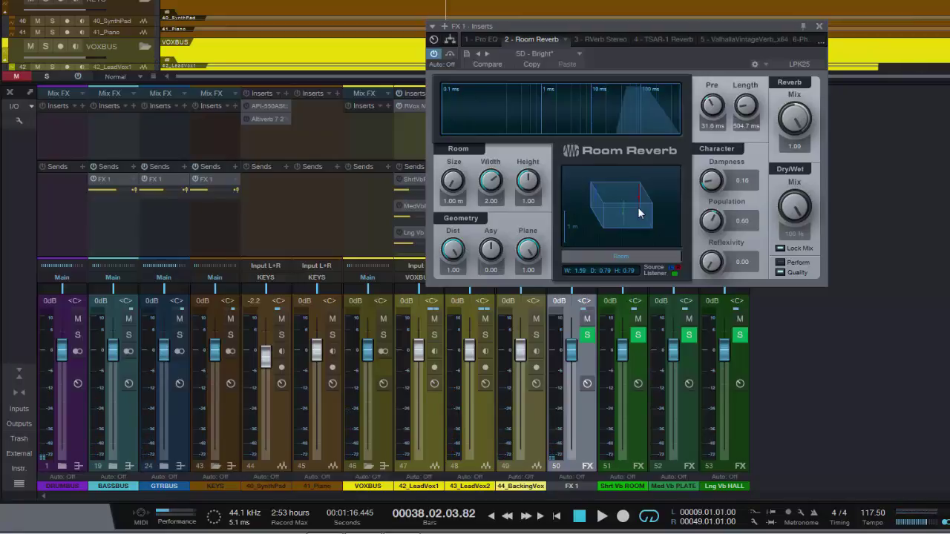
key(Escape)
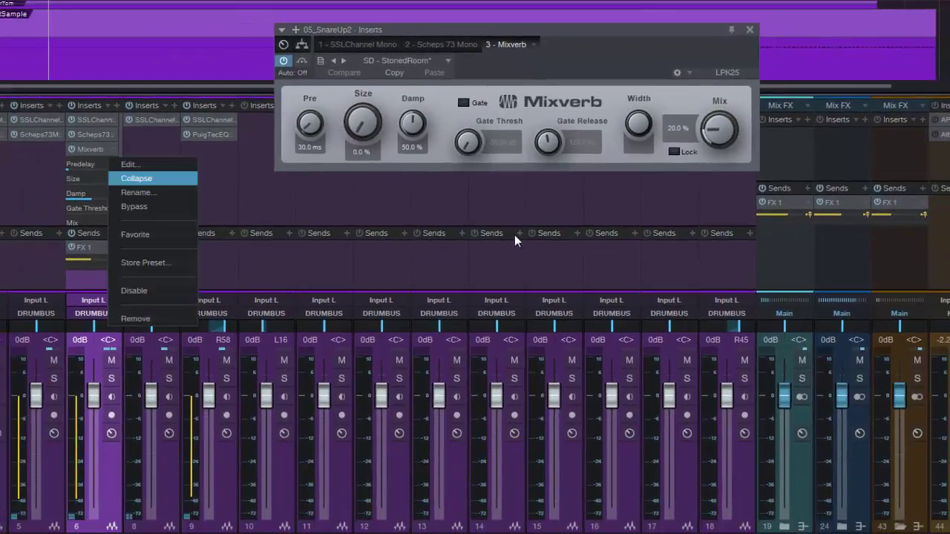
Step: Collapse the Mixverb insert on 05_SnareUp2, audition it with a size of 37.5%, and close and switch off the plug-in
click(136, 178)
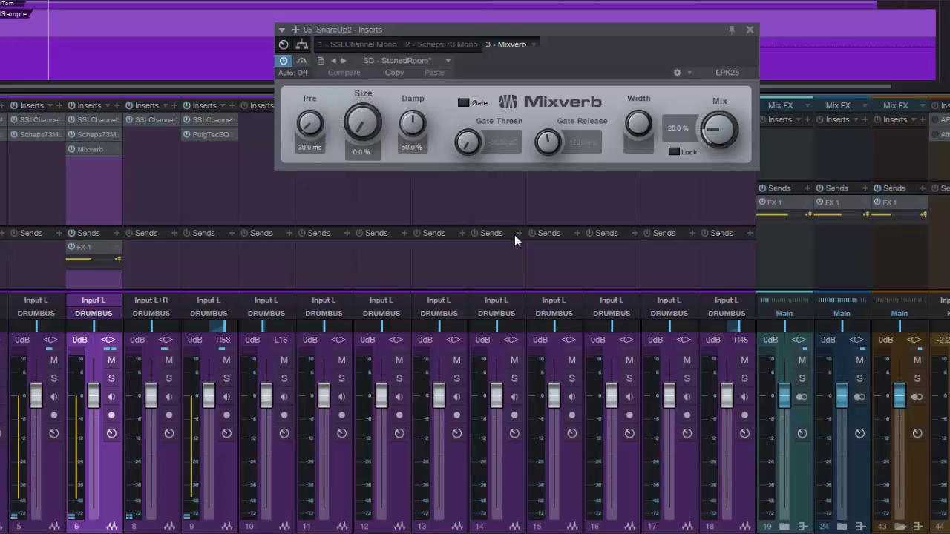
key(s)
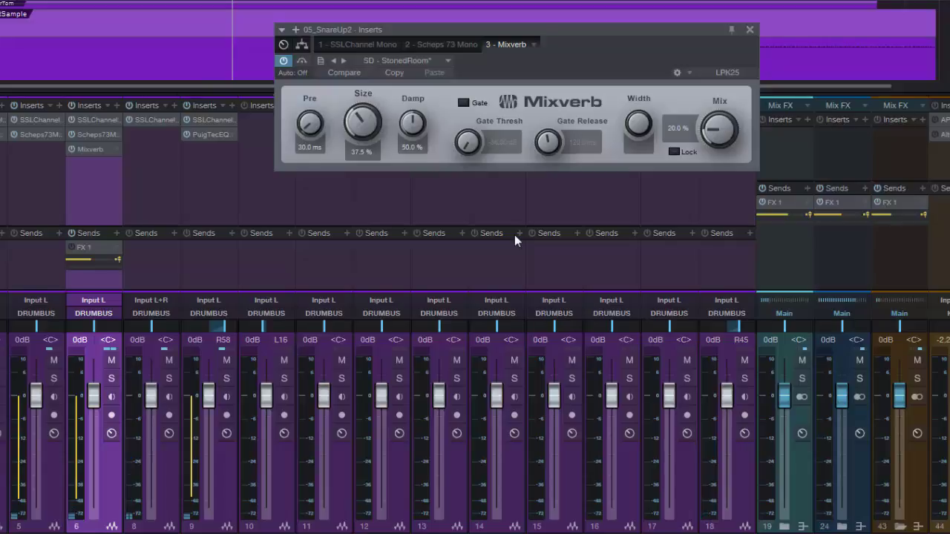
click(749, 29)
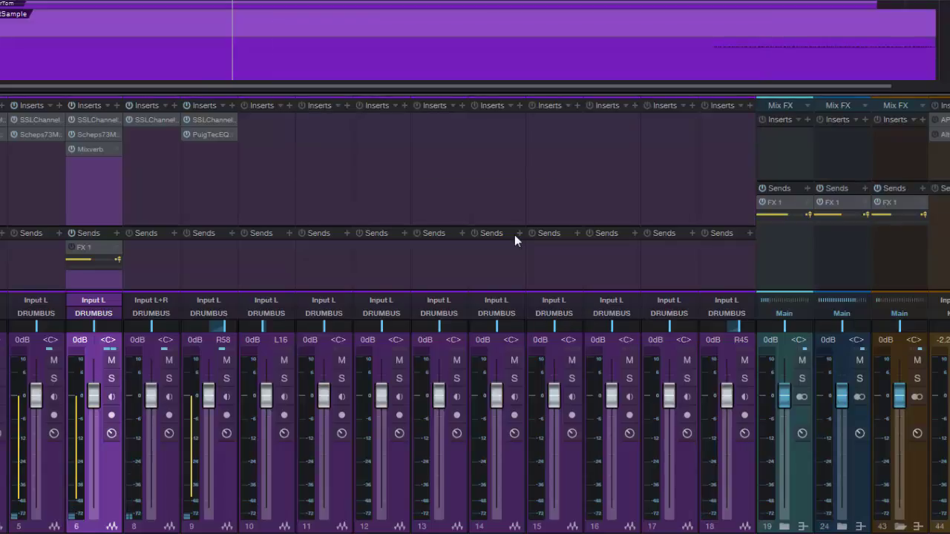
click(71, 149)
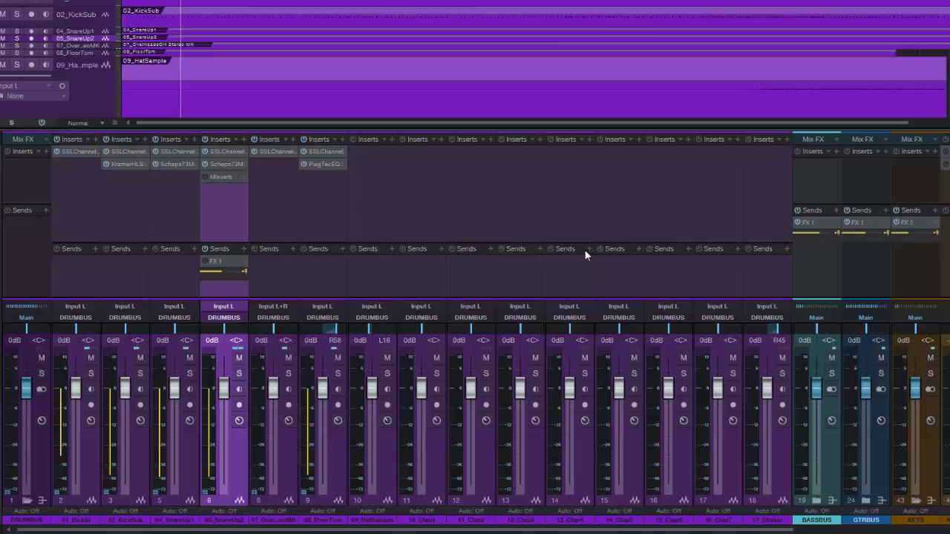
Step: Select the 40_SynthPad channel, audition it soloed, and clear the solo
key(Left)
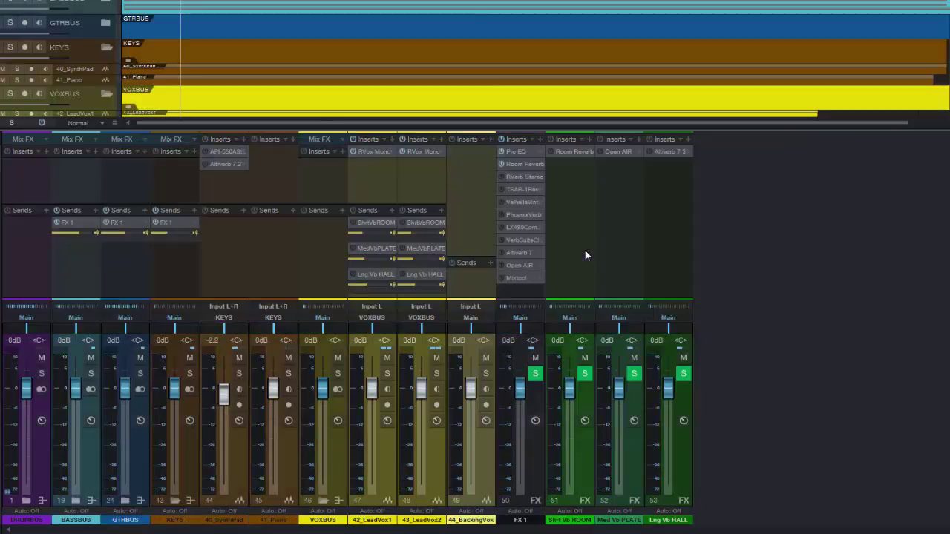
key(Down)
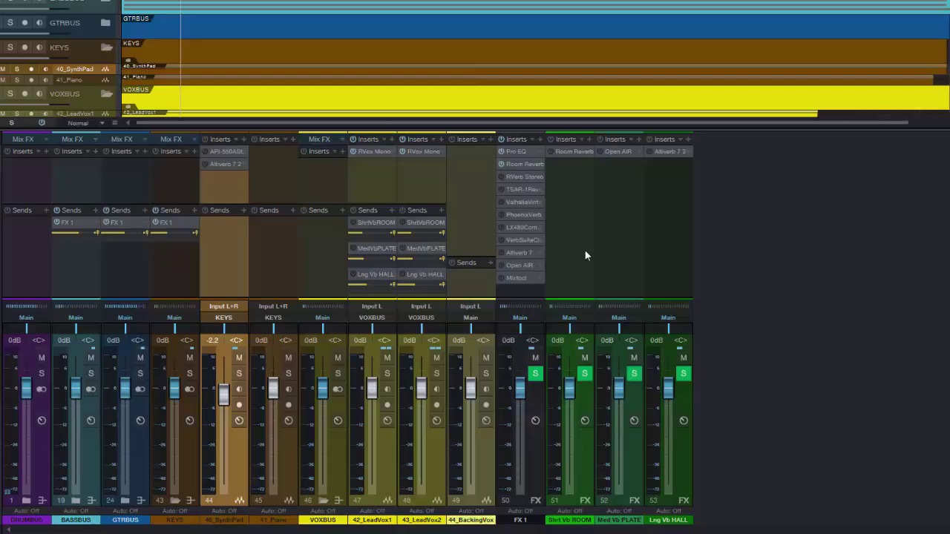
key(s)
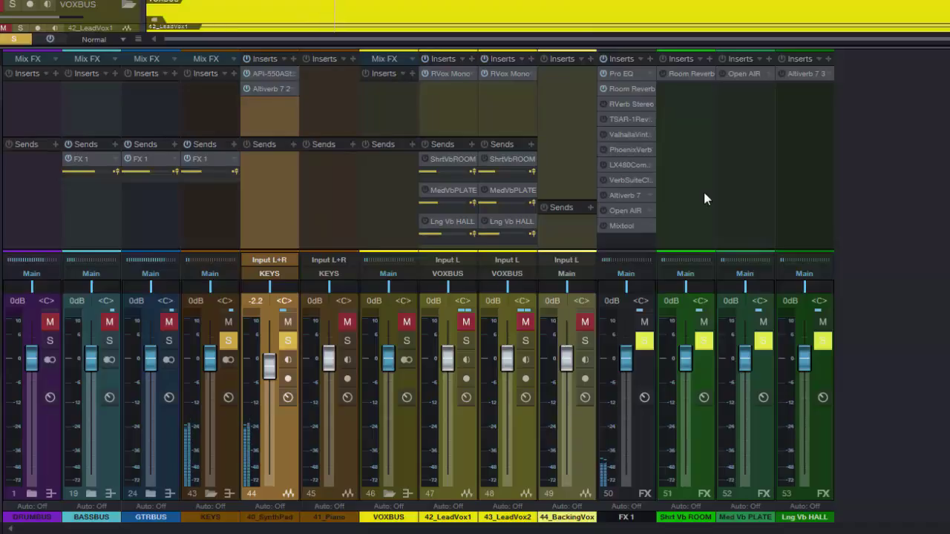
key(s)
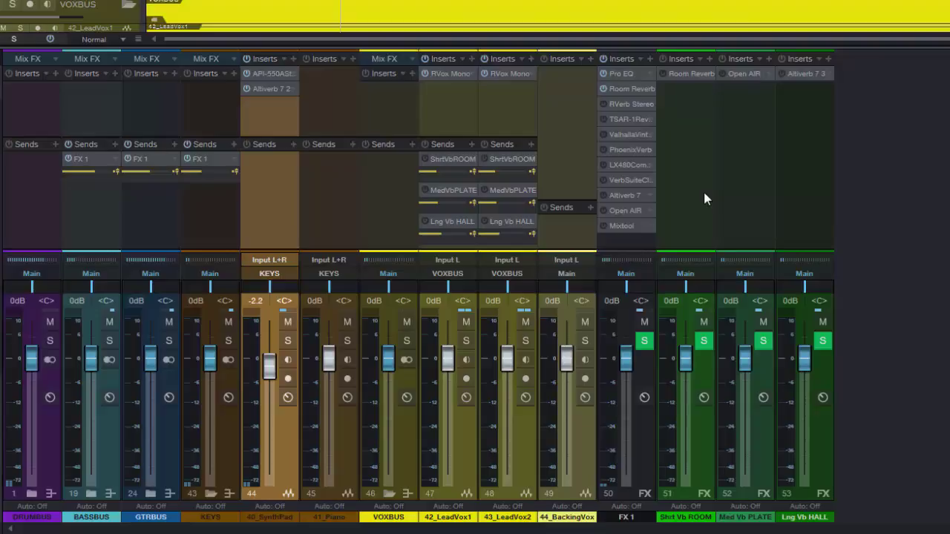
Step: Open Altiverb 7 on 40_SynthPad, view the AMS RMX16 impulse responses among the plate and spring gear, and close the browser
key(Down)
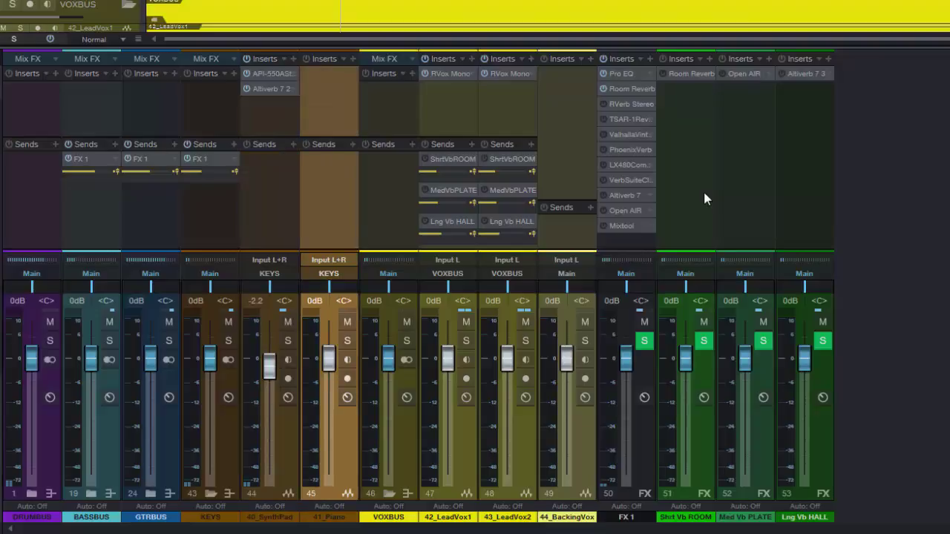
key(Up)
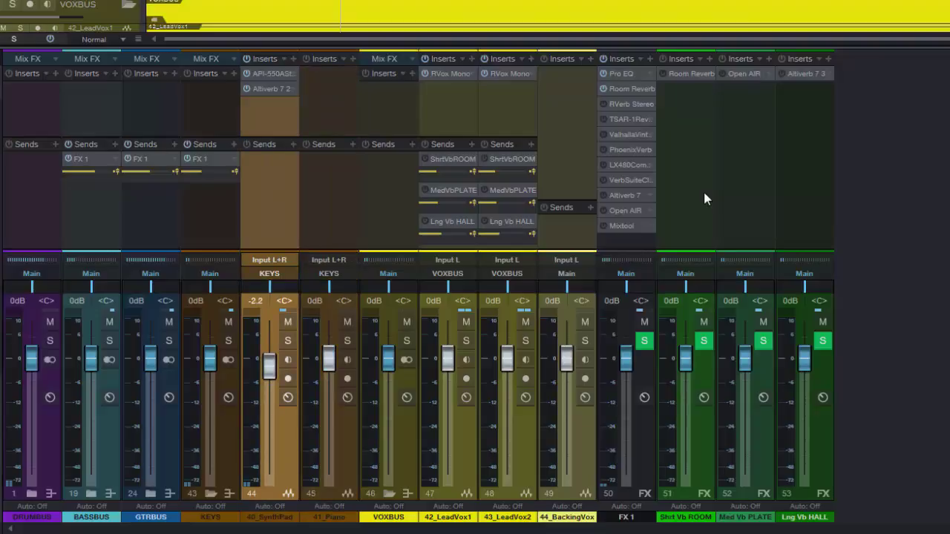
key(F11)
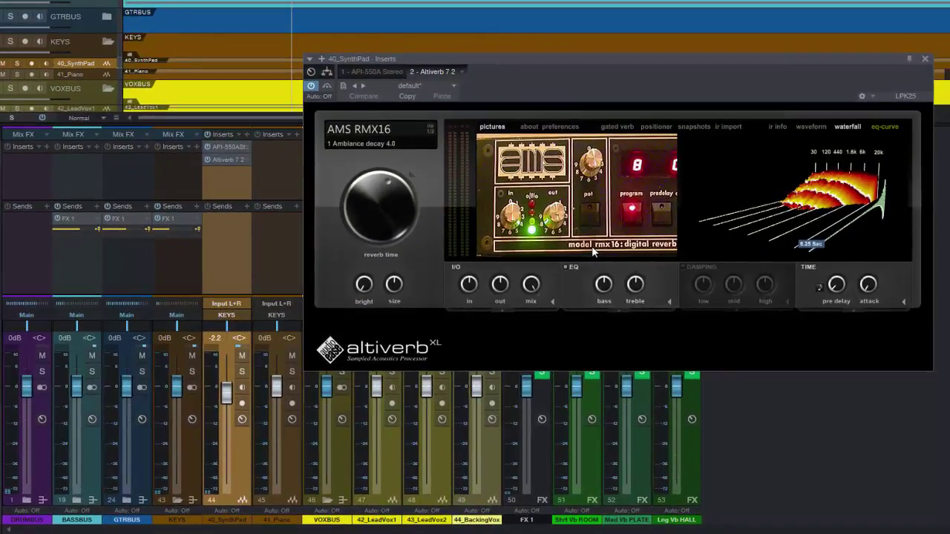
mouse_move(592, 245)
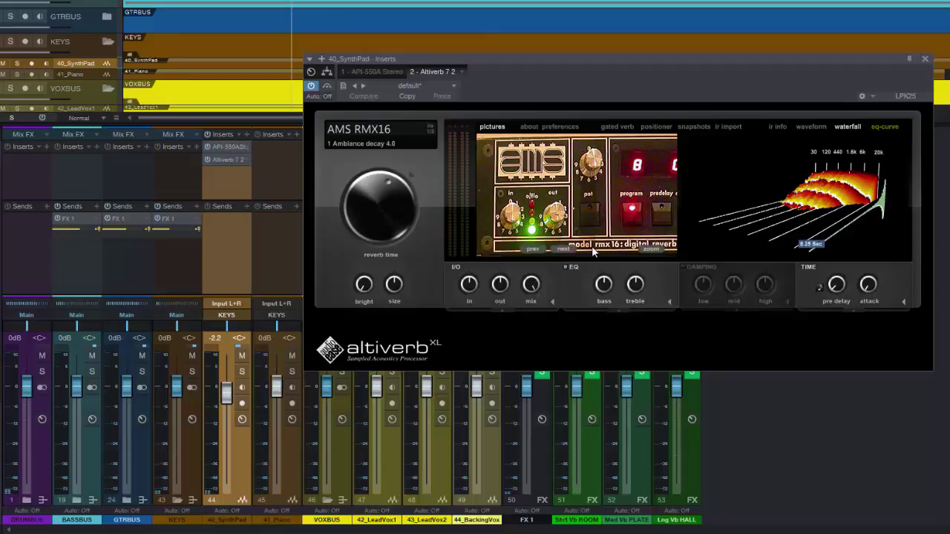
click(592, 245)
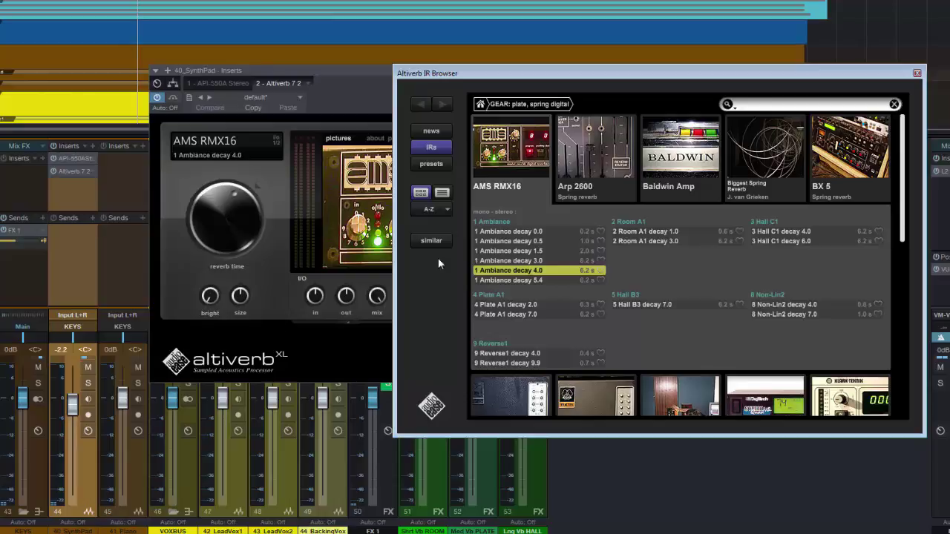
scroll(438, 258, down, 1)
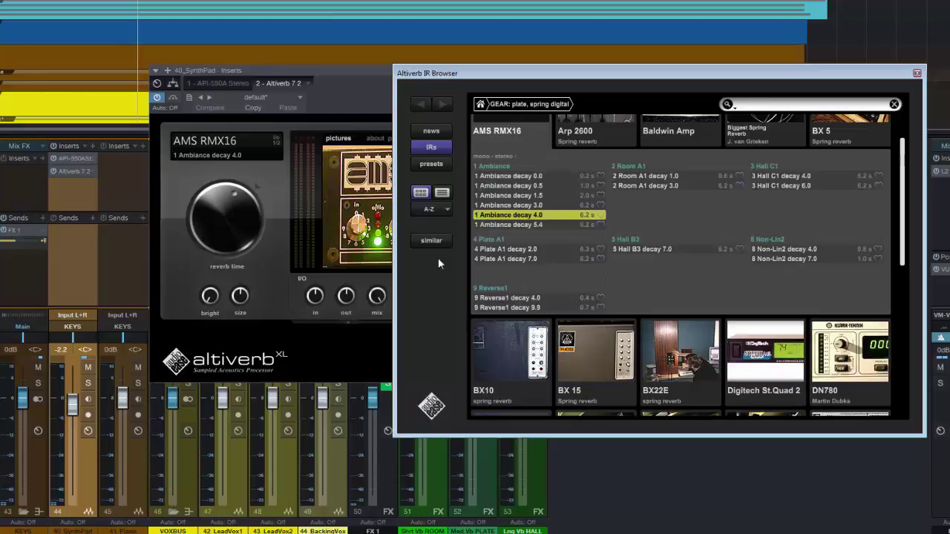
scroll(438, 258, up, 1)
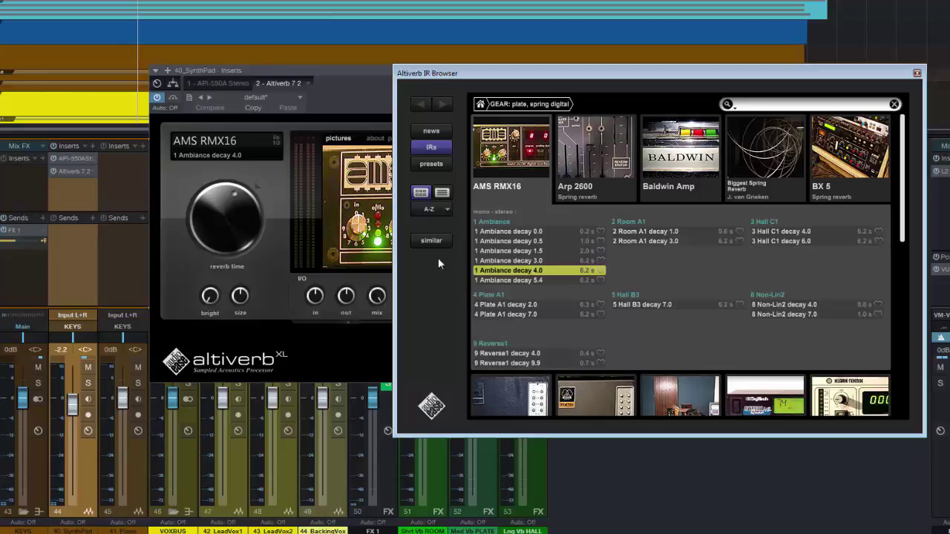
key(Escape)
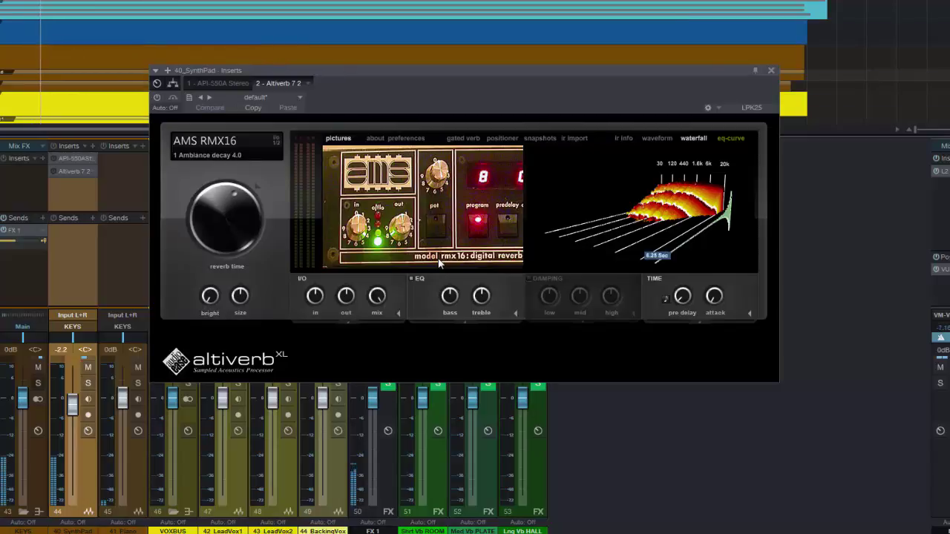
Step: Audition the KEYS bus, 40_SynthPad and 41_Piano soloed with the synth pad's inserts, clear the solos, and close the plug-in window
click(38, 383)
click(87, 383)
click(138, 383)
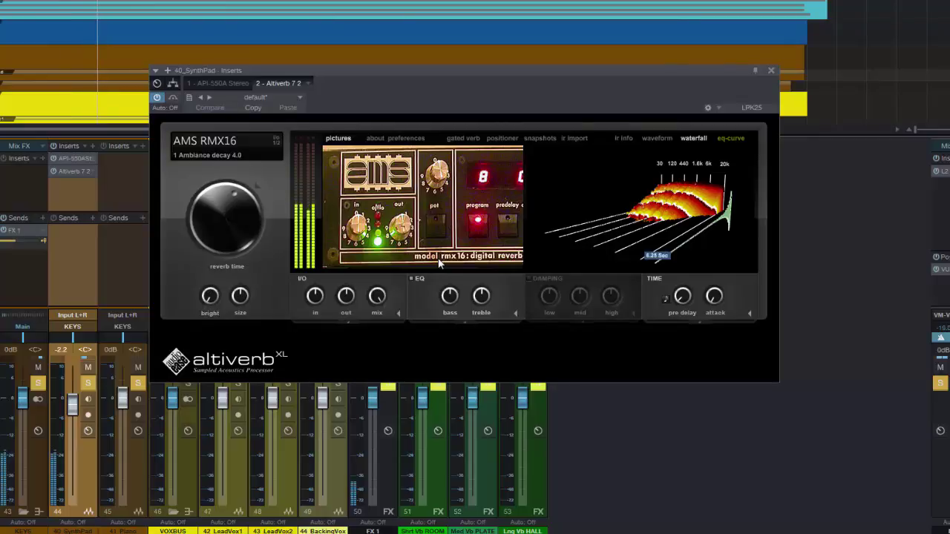
key(s)
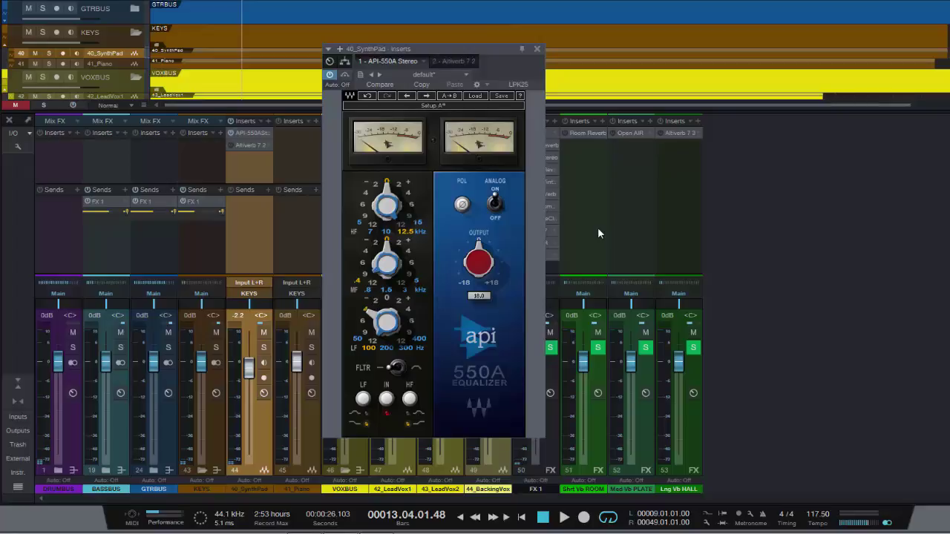
key(Escape)
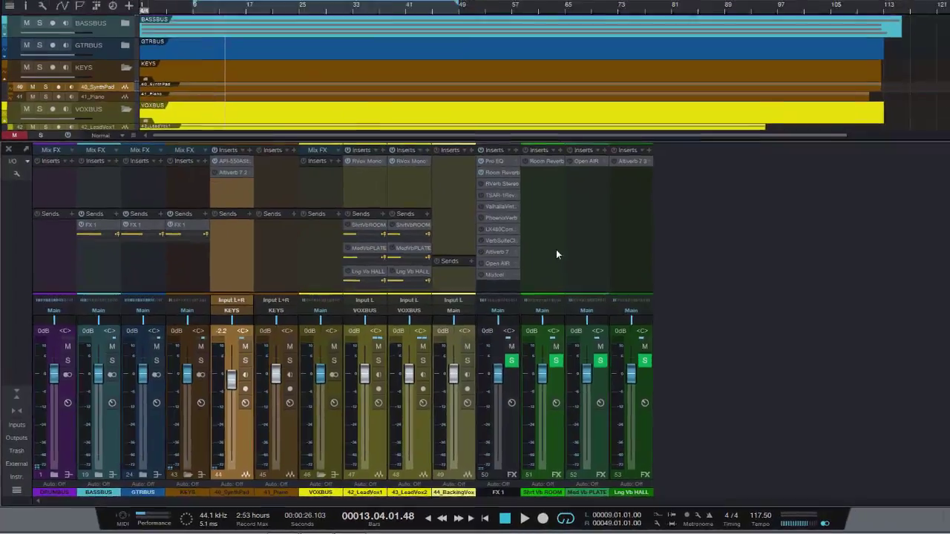
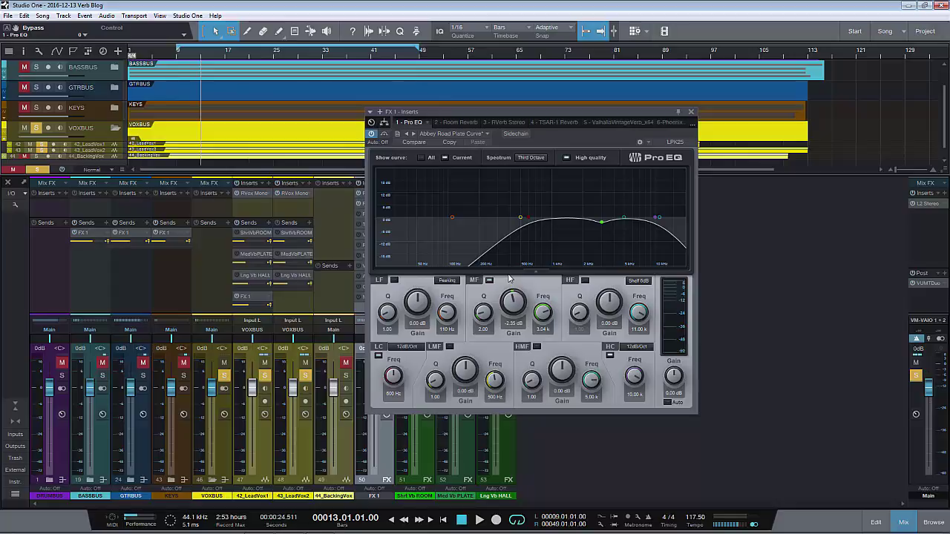
Step: Audition FX 1's Pro EQ, then loop bars 13 to 25 and play Room Reverb from the loop start
key(space)
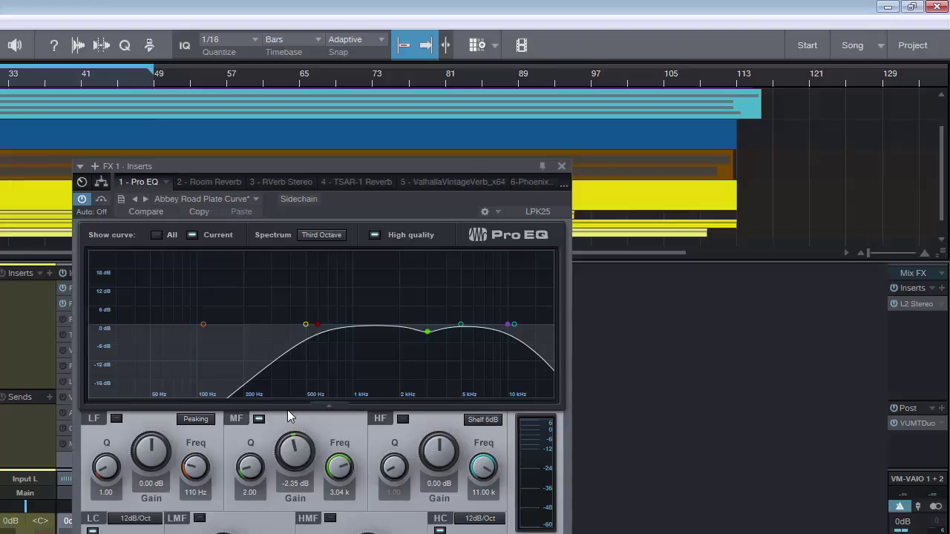
key(ctrl+Tab)
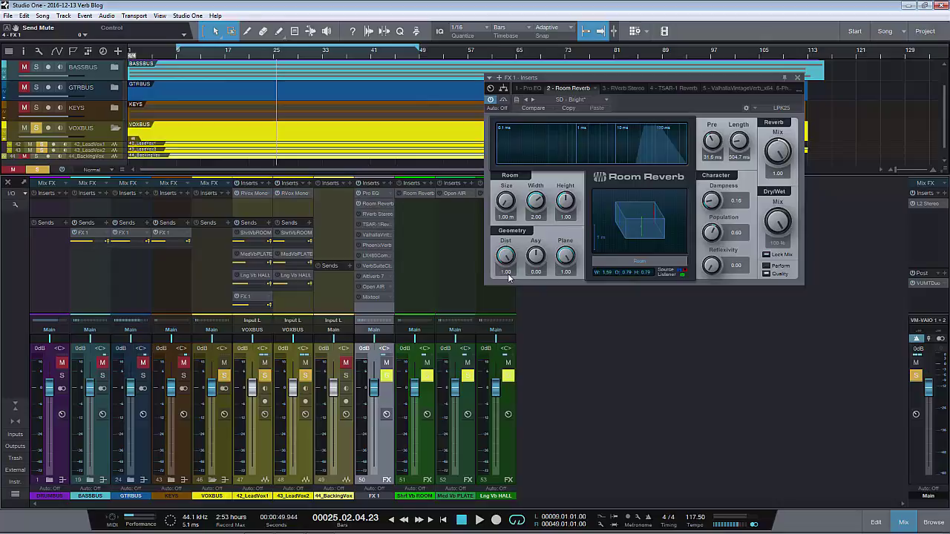
drag(202, 48, 273, 48)
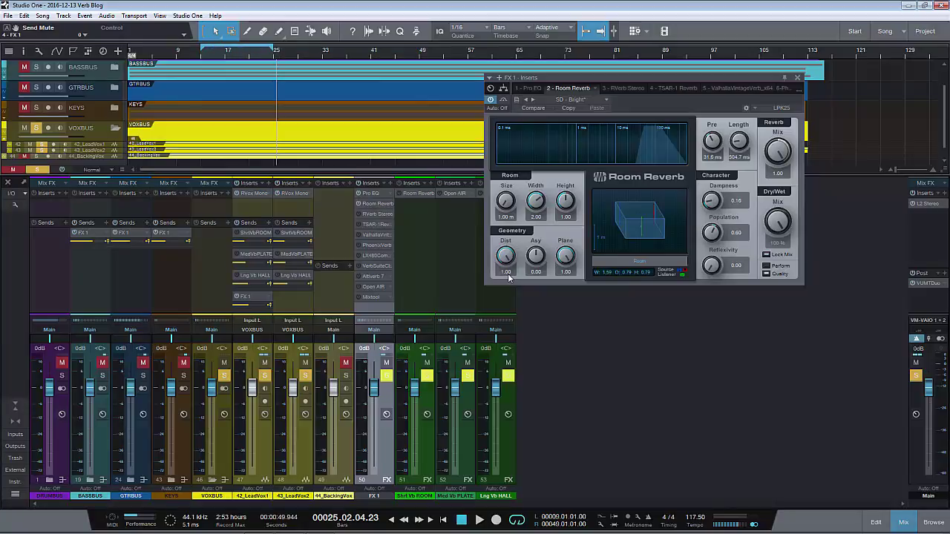
key(KP_1)
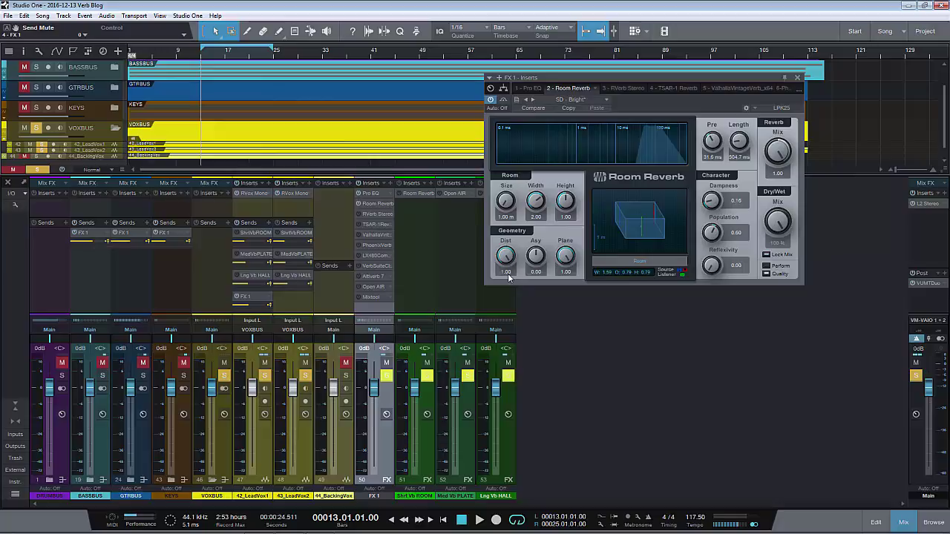
key(space)
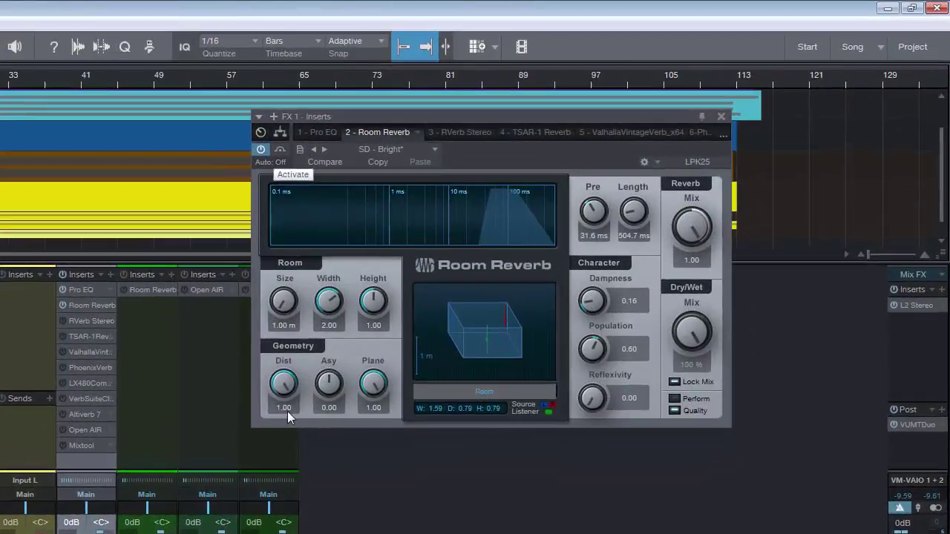
Step: Audition RVerb Stereo, PhoenixVerb and LX480Completex64 on FX 1 in turn over the looped vocals
key(ctrl+Page_Down)
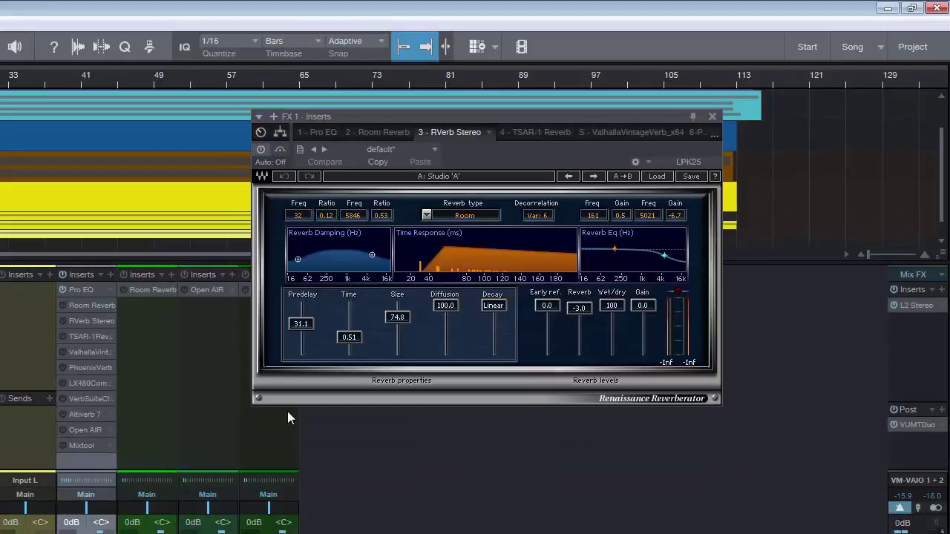
key(ctrl+alt+b)
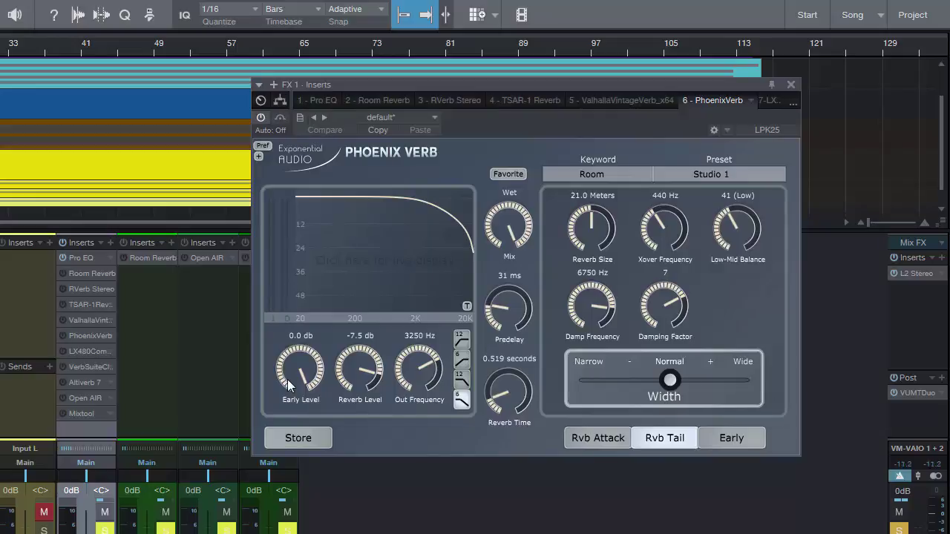
click(261, 117)
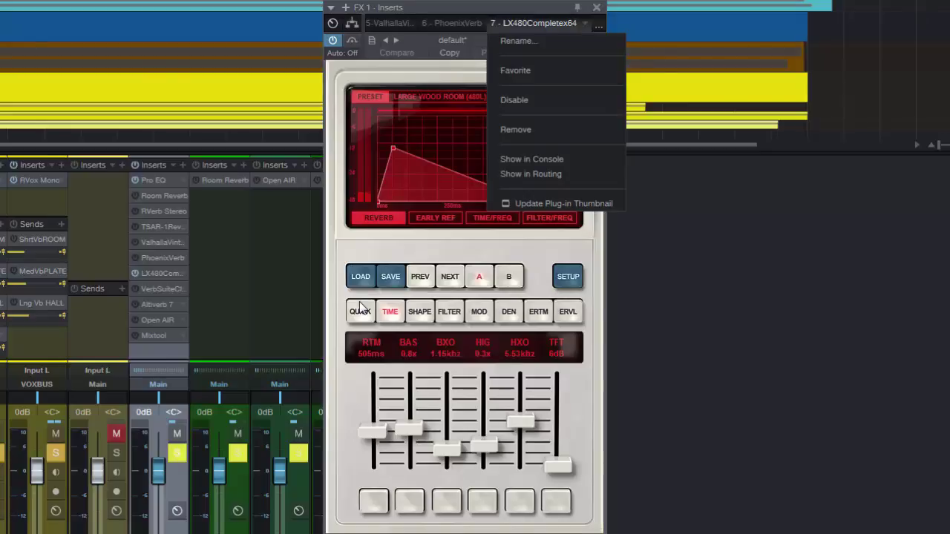
key(Escape)
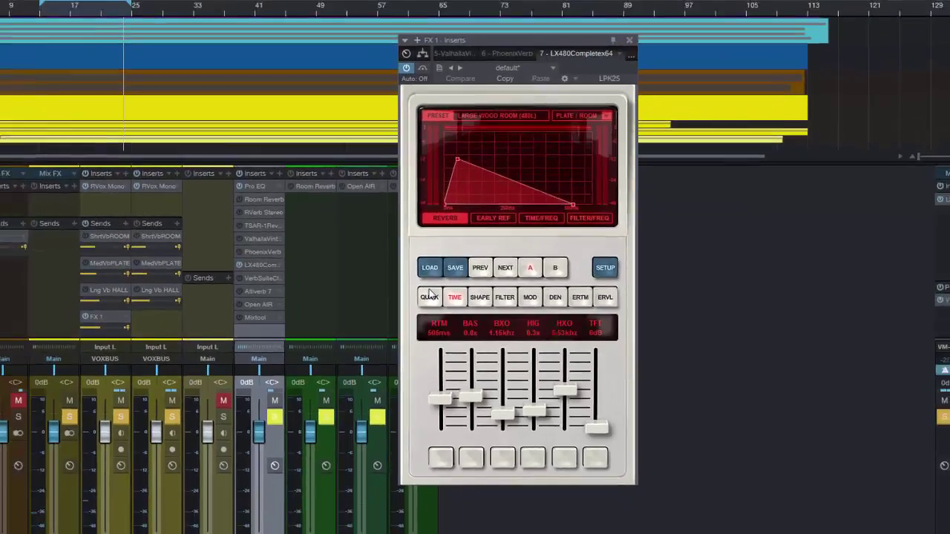
Step: Audition VerbSuite Classics, Altiverb 7 and Open AIR on FX 1 in turn over the same loop
click(585, 23)
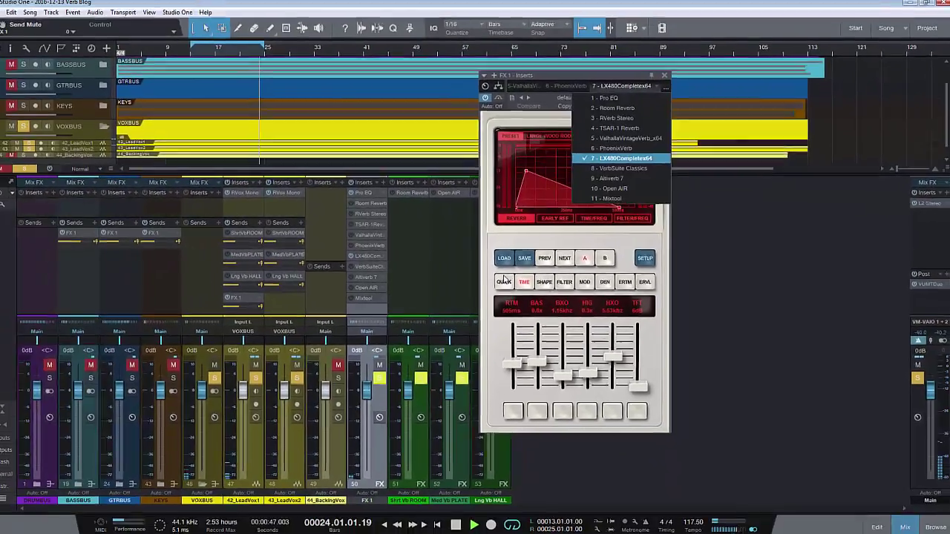
key(Return)
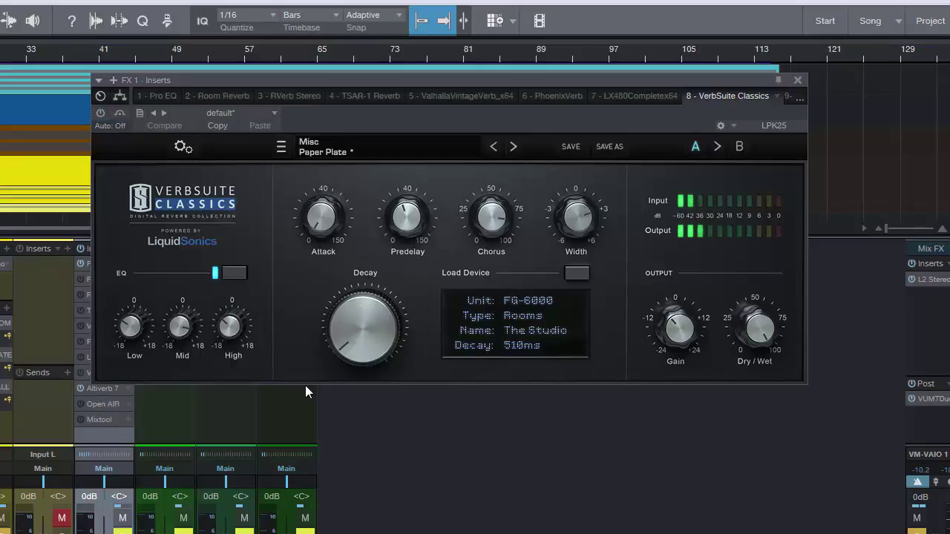
click(777, 96)
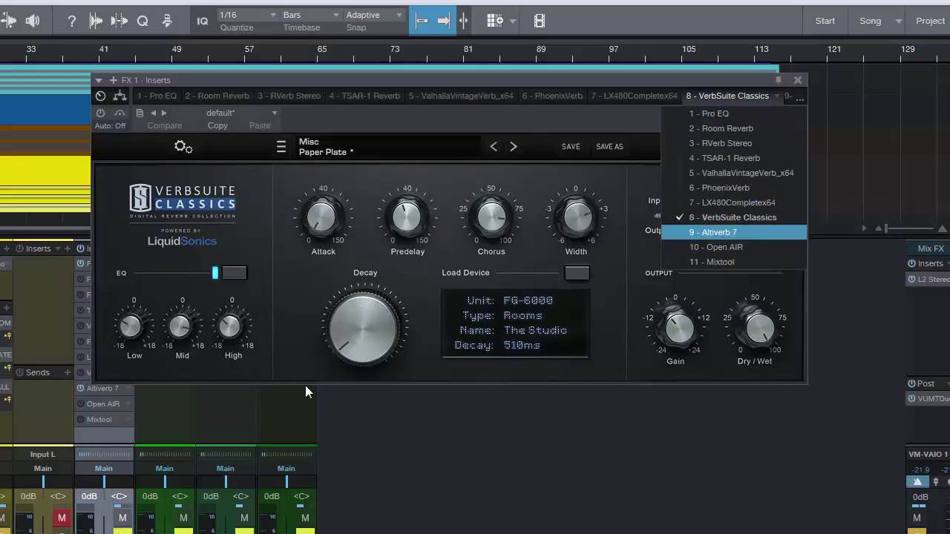
click(732, 232)
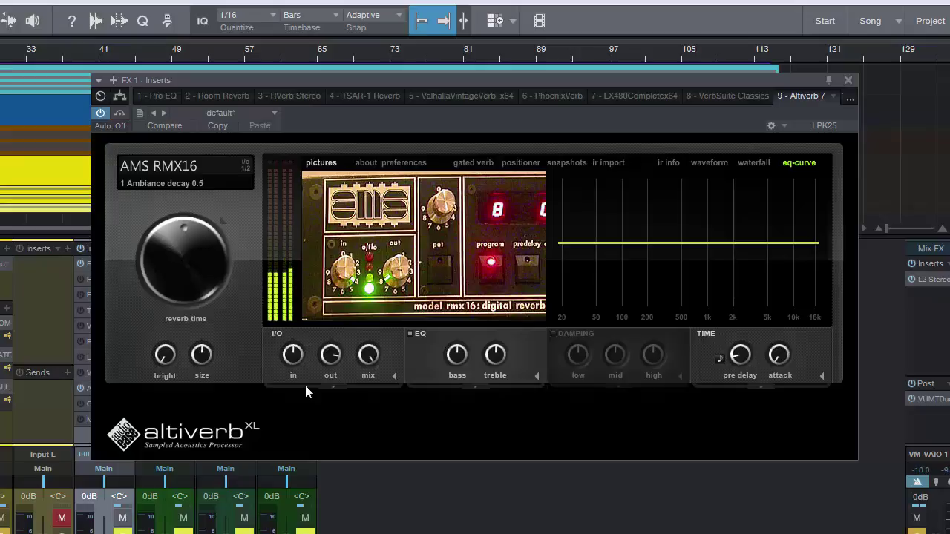
click(850, 98)
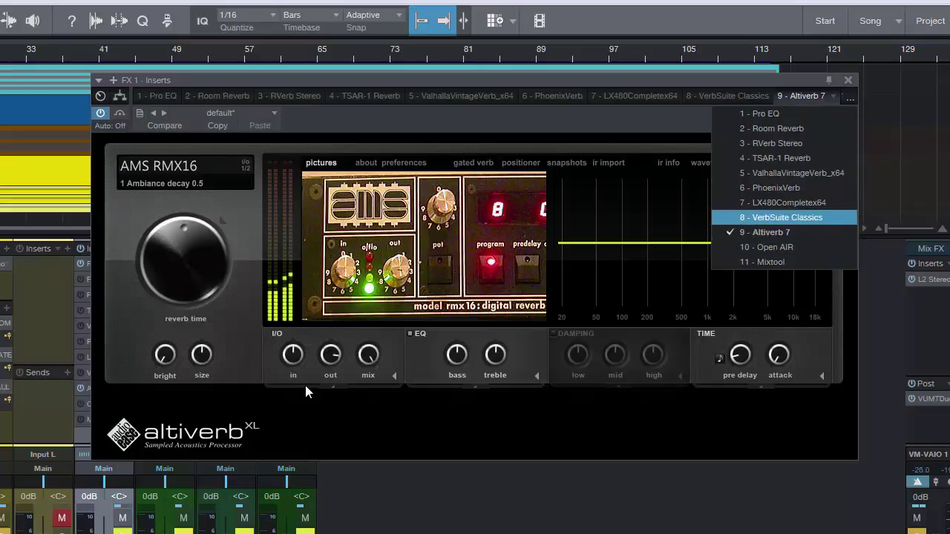
key(Return)
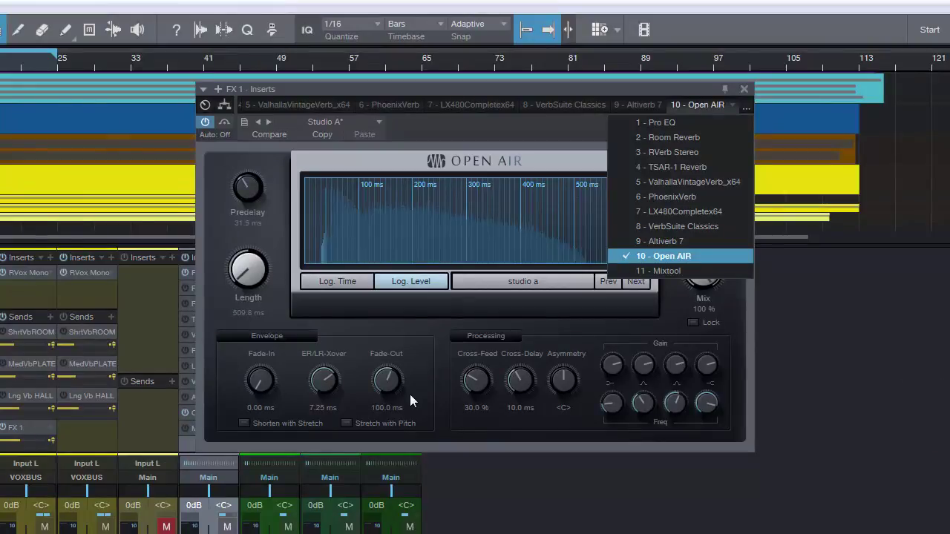
key(Up)
key(Up)
key(Up)
key(Up)
key(Up)
key(Up)
key(Up)
key(Escape)
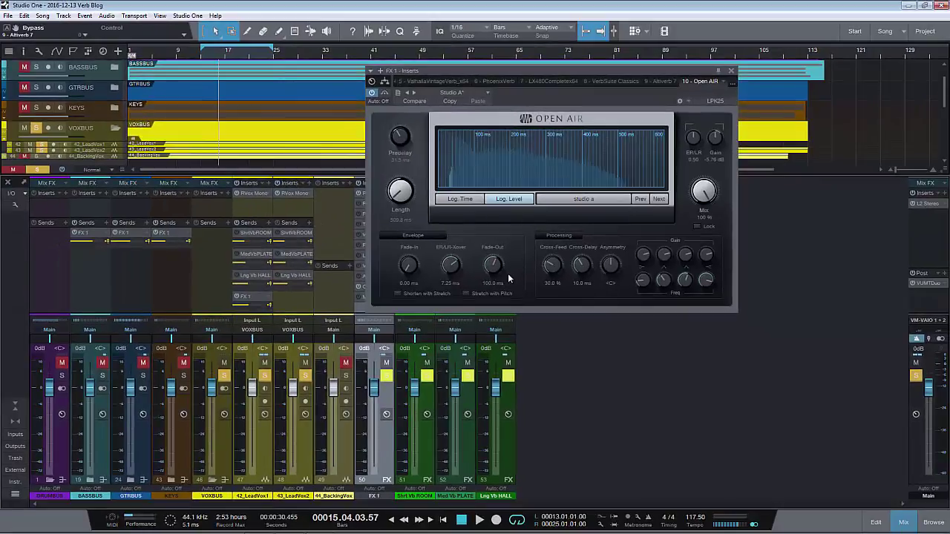
Step: Close the Mixverb window on 05_SnareUp2 and bring the vocal and reverb FX channels into view
key(ctrl+z)
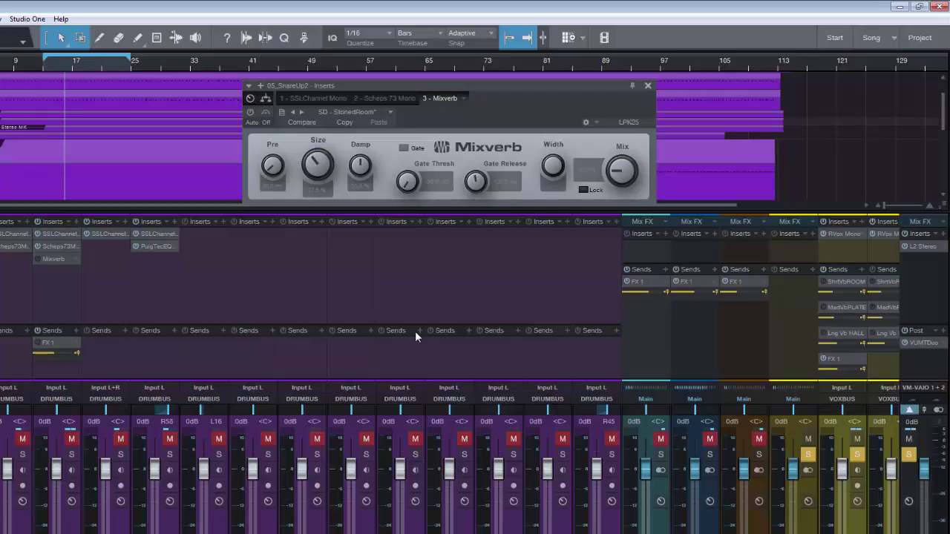
key(Escape)
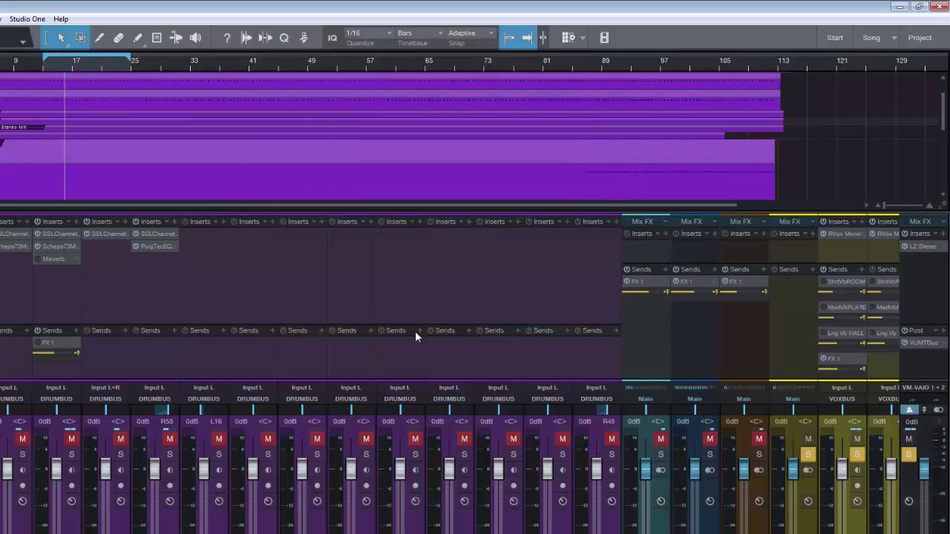
scroll(416, 337, down, 5)
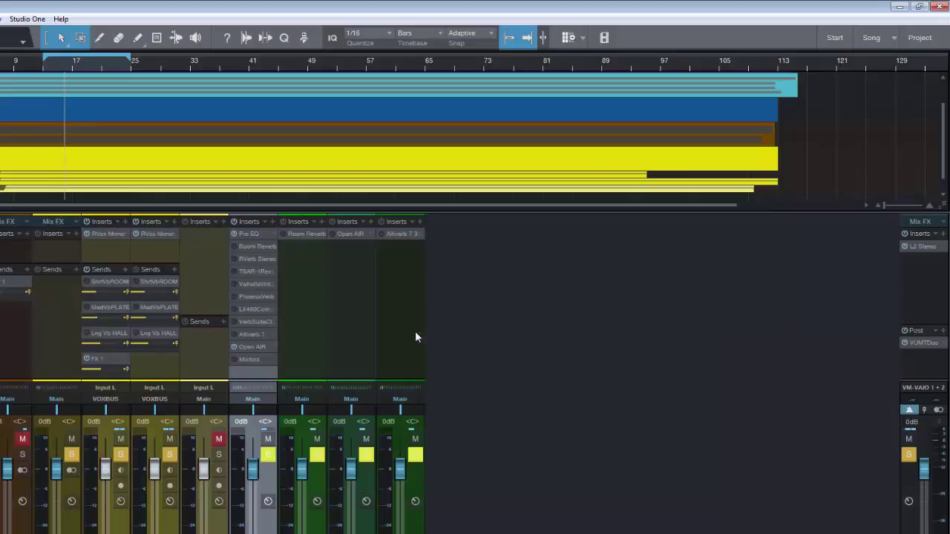
Step: Calculate reverb and delay times for 117.5 BPM in the web-based delay calculator and examine the note, triplet and dotted values
key(F11)
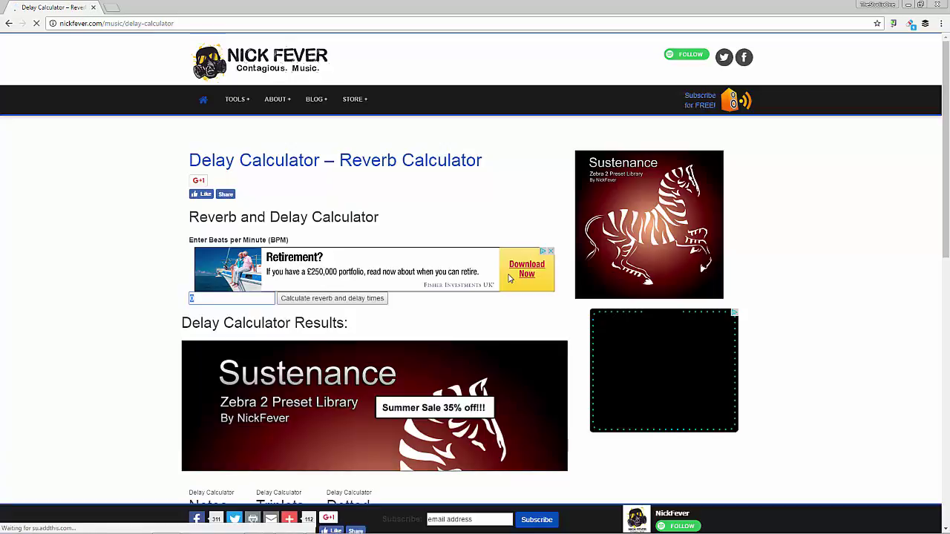
text(117.5)
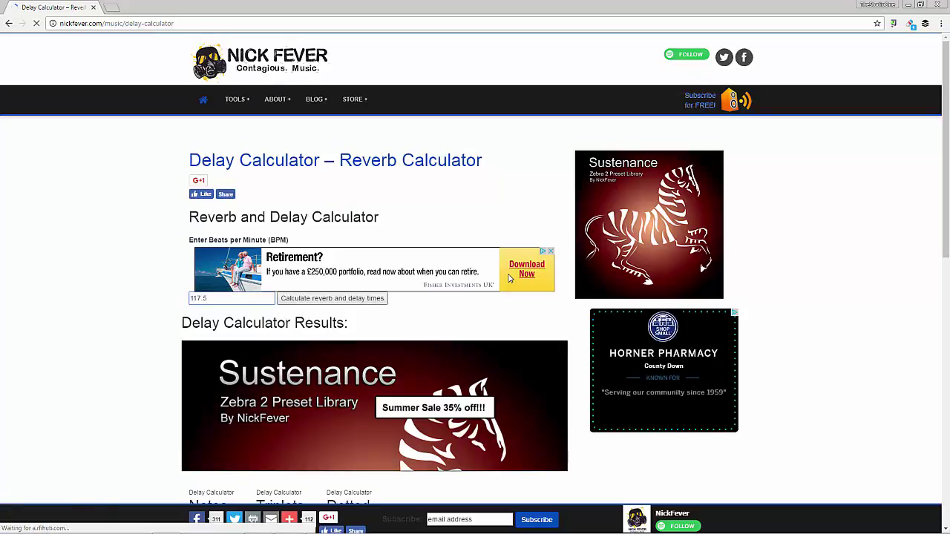
key(Return)
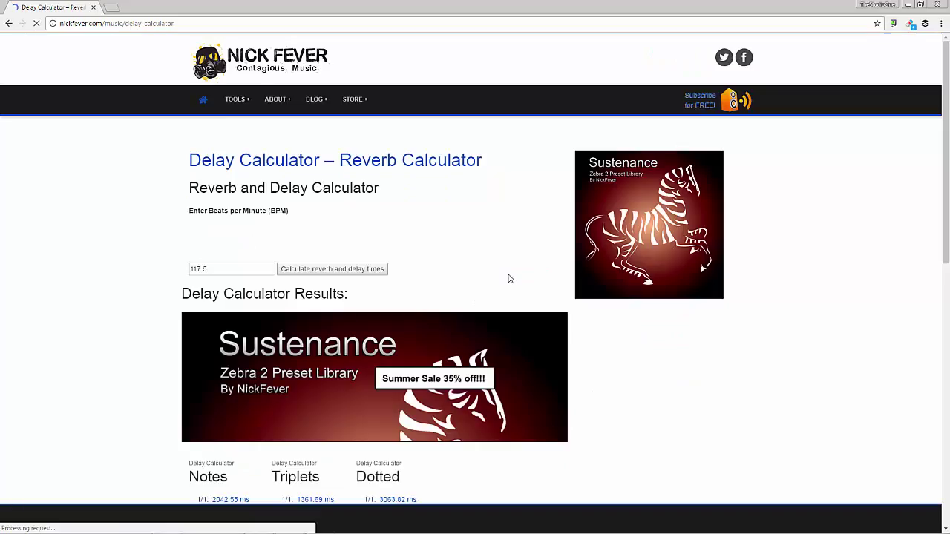
scroll(509, 278, down, 2)
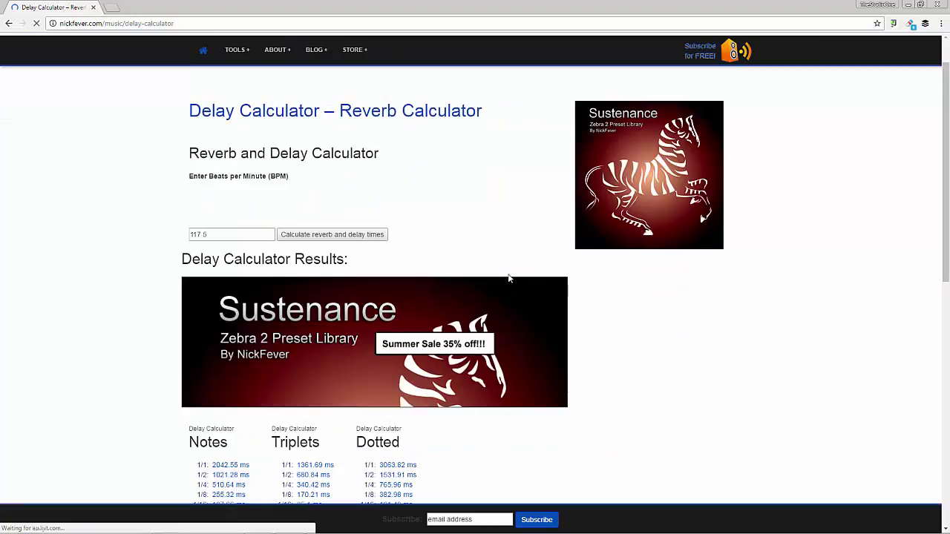
scroll(508, 276, down, 2)
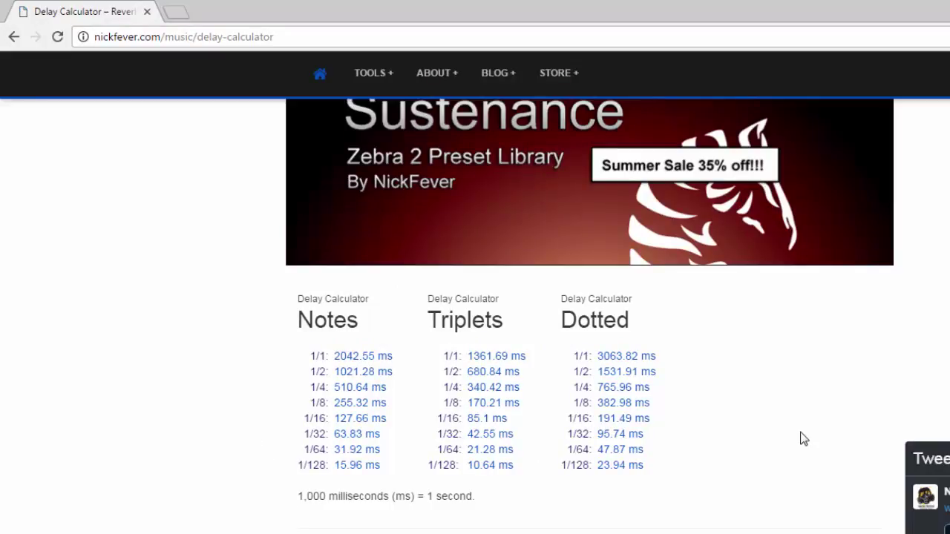
drag(387, 387, 635, 320)
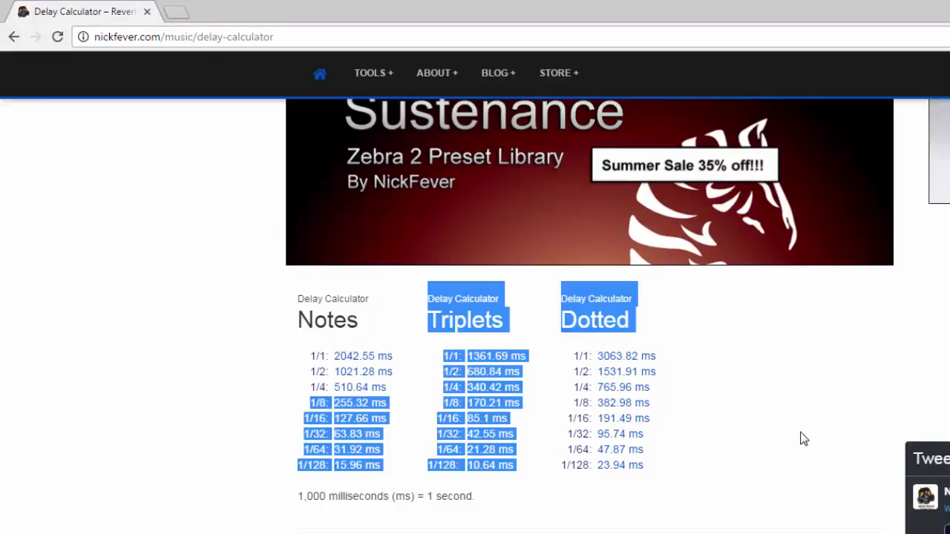
scroll(803, 439, down, 1)
click(803, 439)
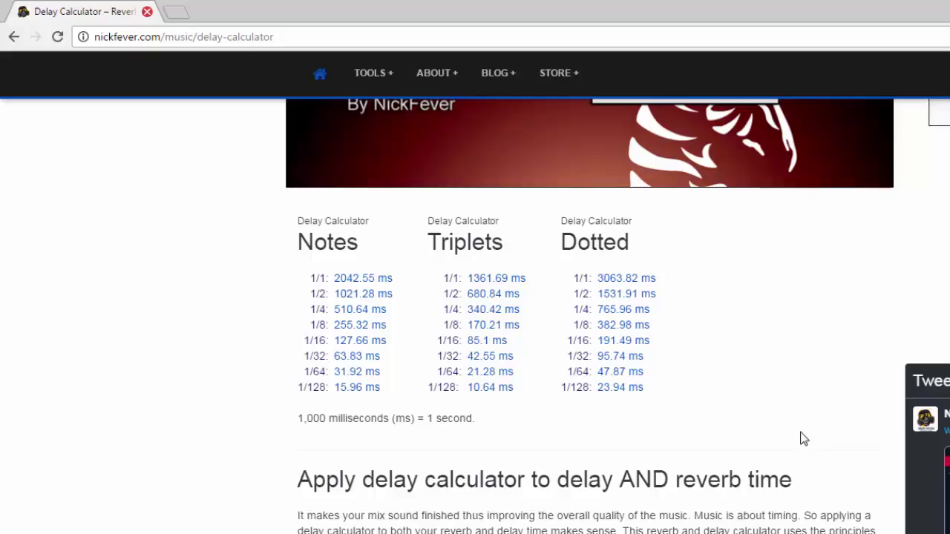
Step: Switch back to Studio One and change the FX 1 plug-in view from Room Reverb to Open AIR
key(alt+Tab)
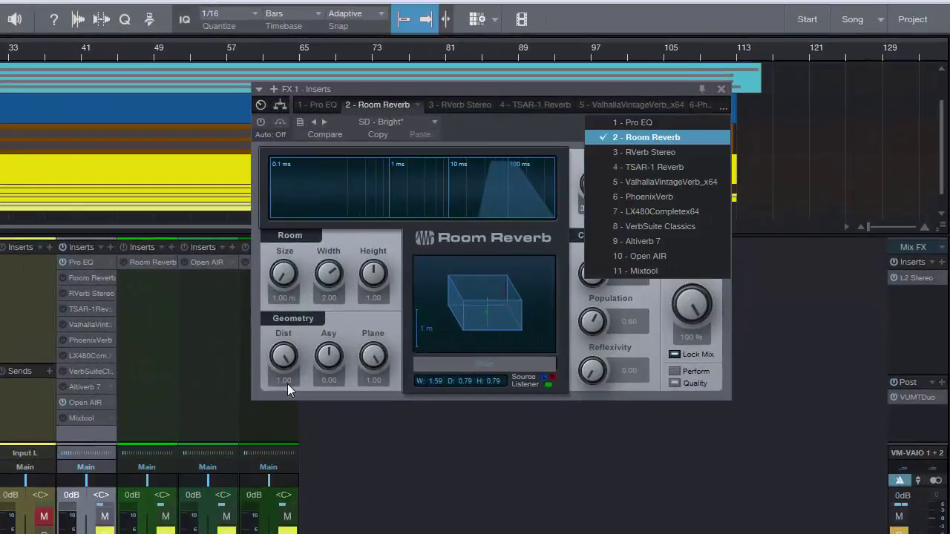
key(Down)
key(Down)
key(Down)
key(Down)
key(Down)
key(Down)
key(Down)
key(Down)
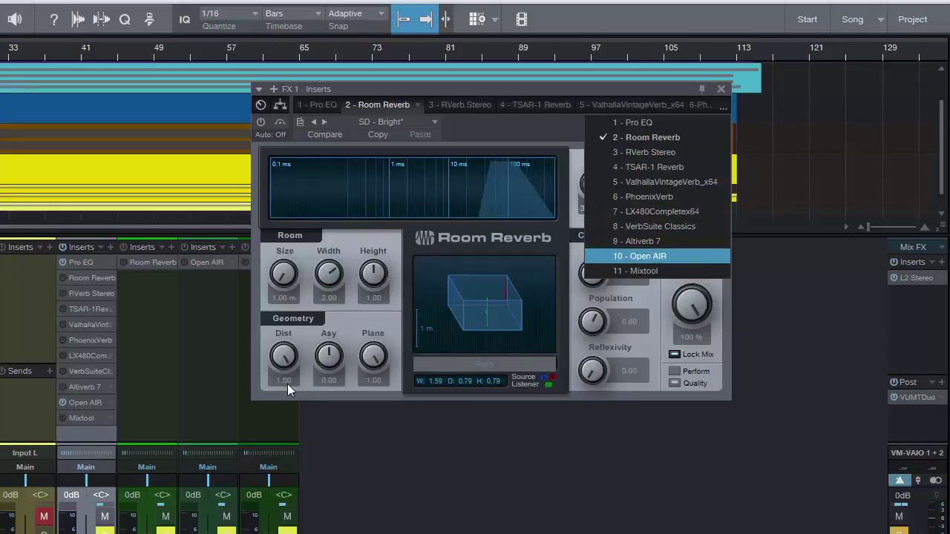
key(Return)
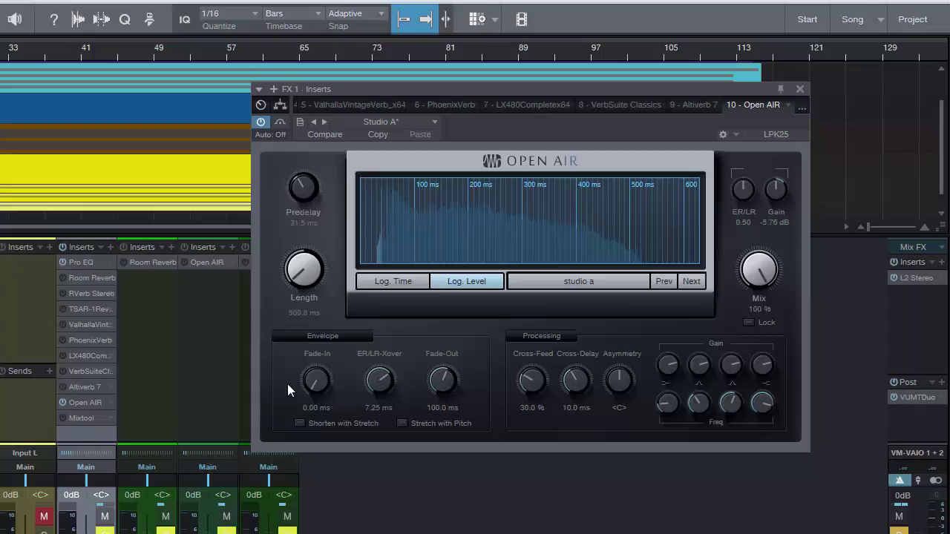
Step: Browse Open AIR's presets through the Medium Rooms, Vocal Rooms and Chamber categories, and close the list without choosing one
click(413, 115)
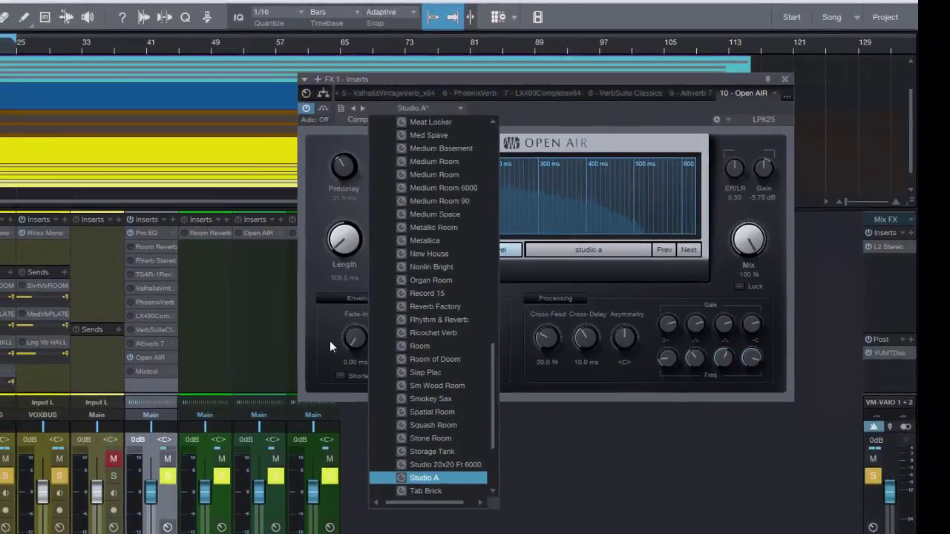
scroll(417, 339, down, 3)
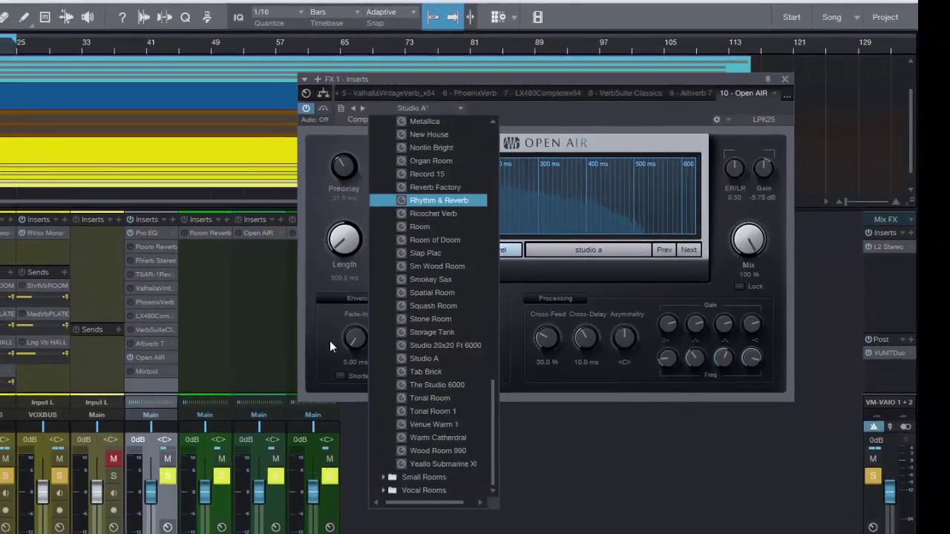
key(Page_Down)
key(Page_Down)
key(Down)
key(Down)
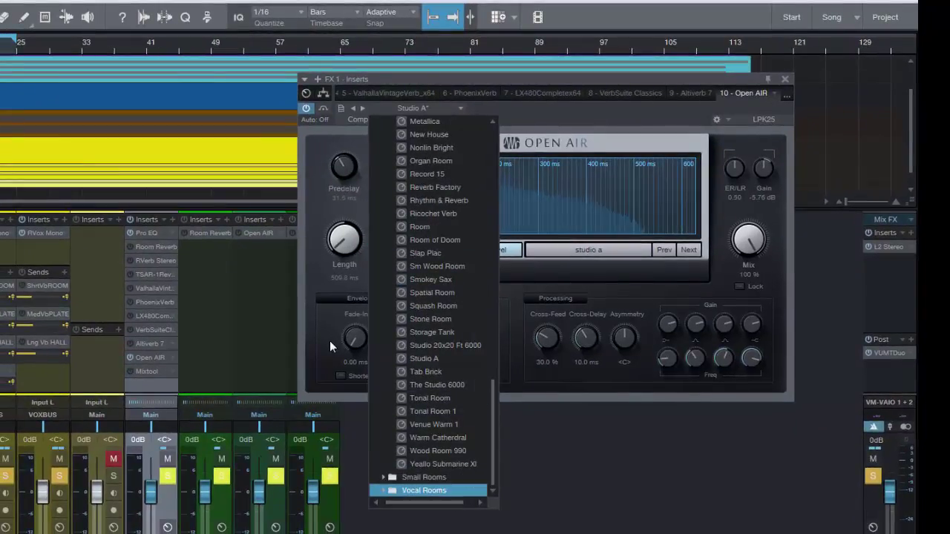
key(Page_Up)
key(Page_Up)
key(Page_Up)
key(Page_Up)
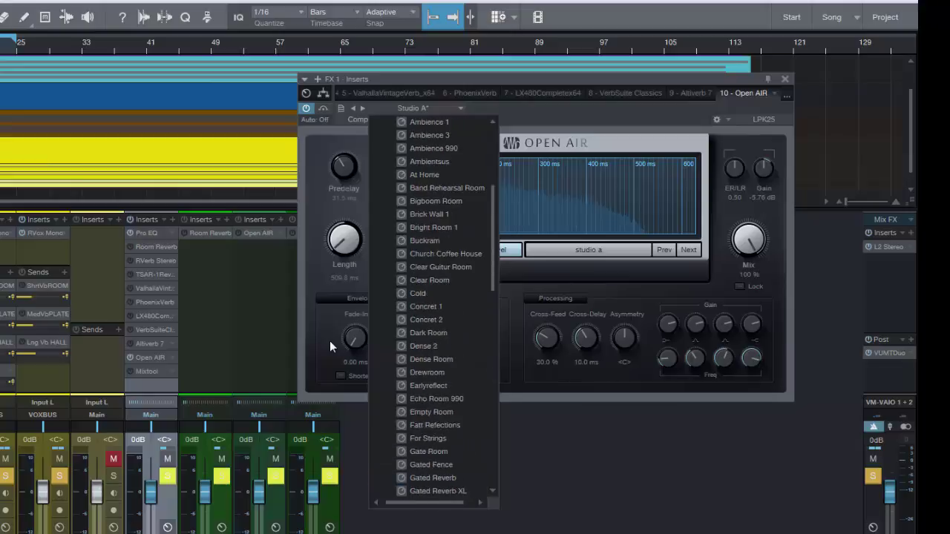
key(Page_Up)
key(Up)
key(Up)
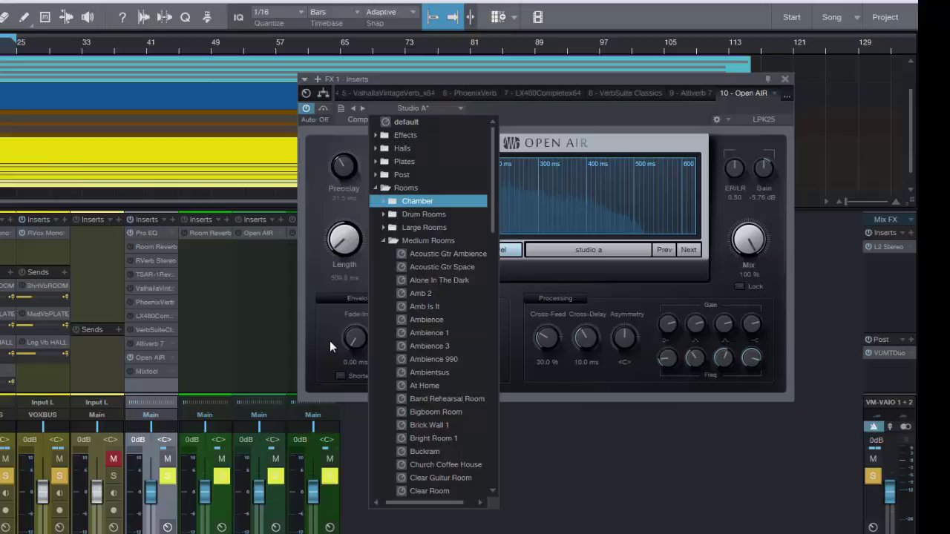
key(Up)
key(Up)
key(Escape)
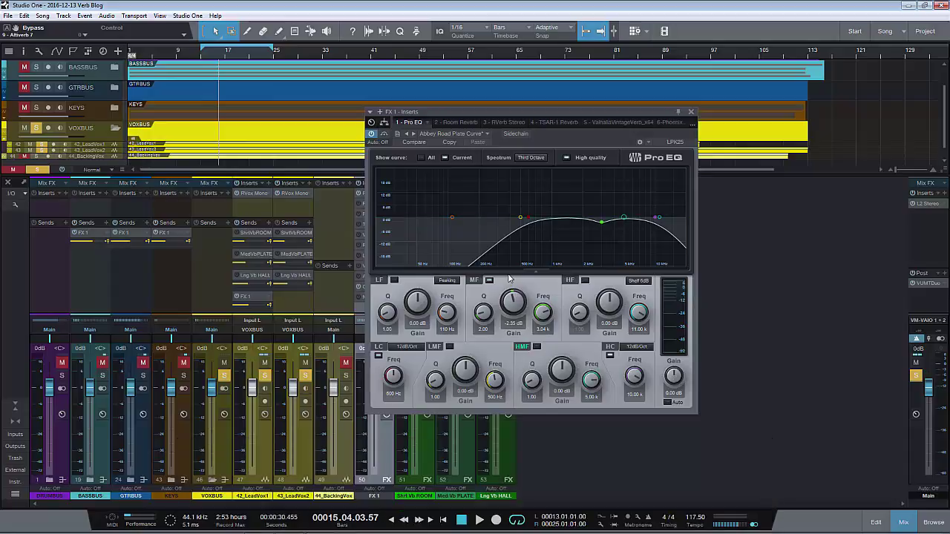
Step: Close the Pro EQ window on FX 1 and select the Shrt Vb ROOM channel
key(Escape)
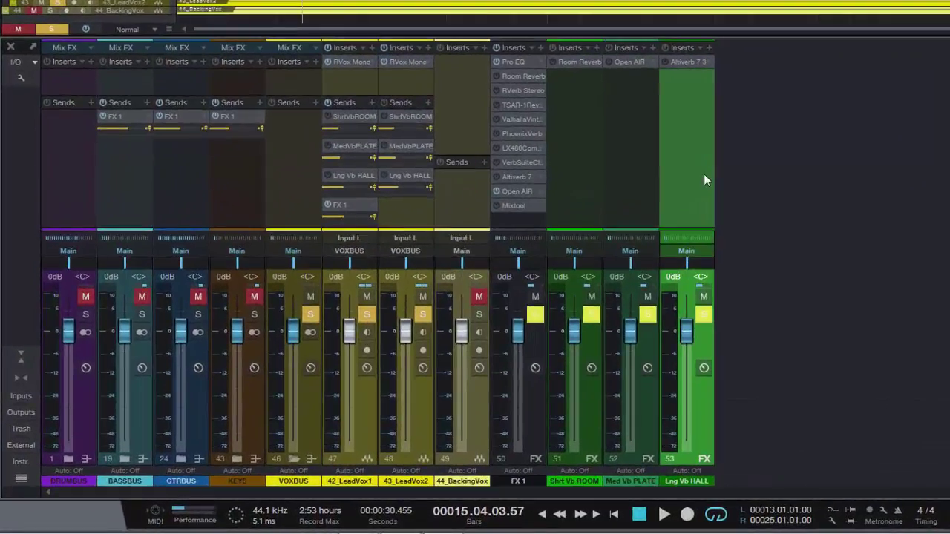
key(Up)
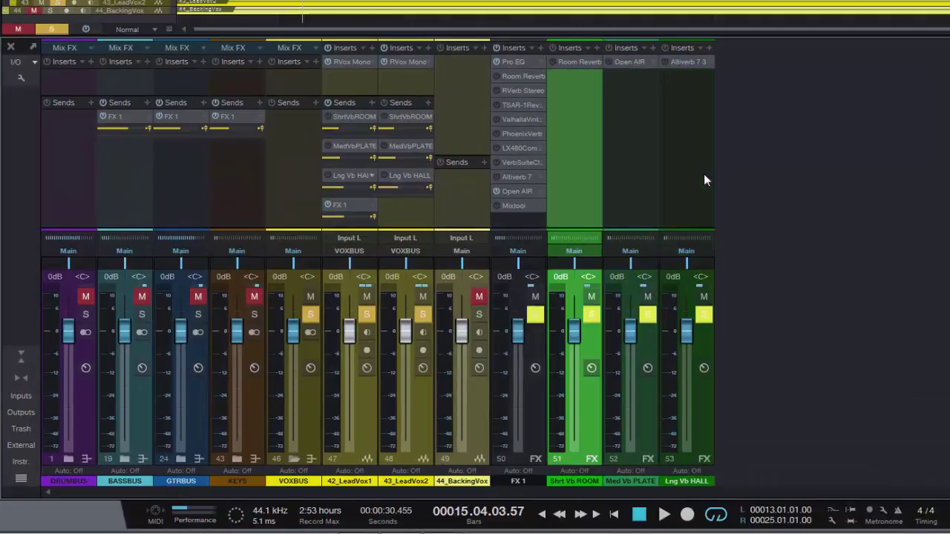